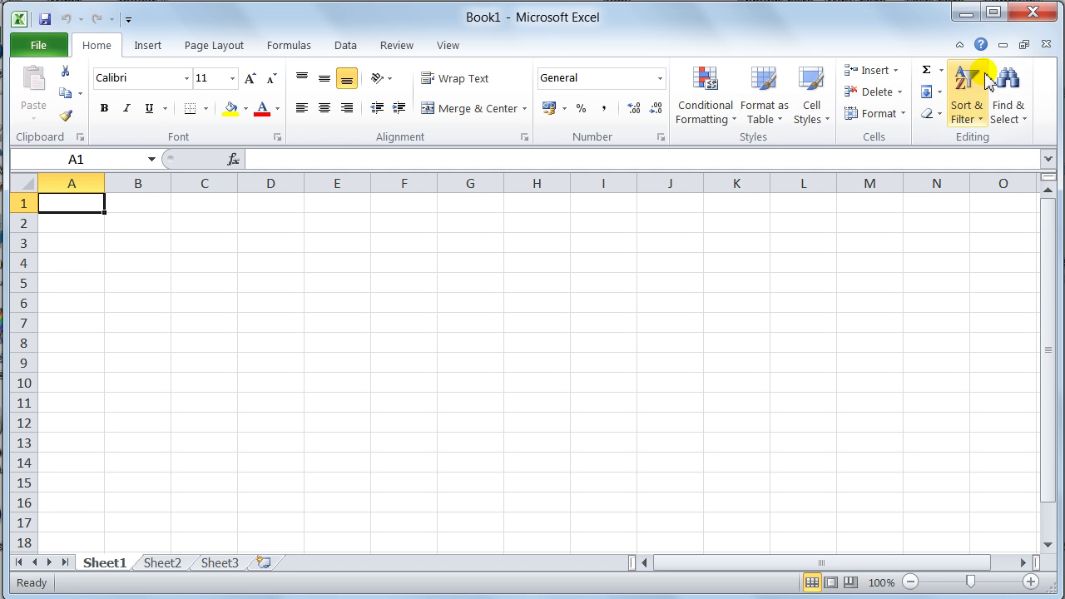
Step: Restore Book1 to its own window, shrink it, and drag it toward the left of Excel
click(1024, 45)
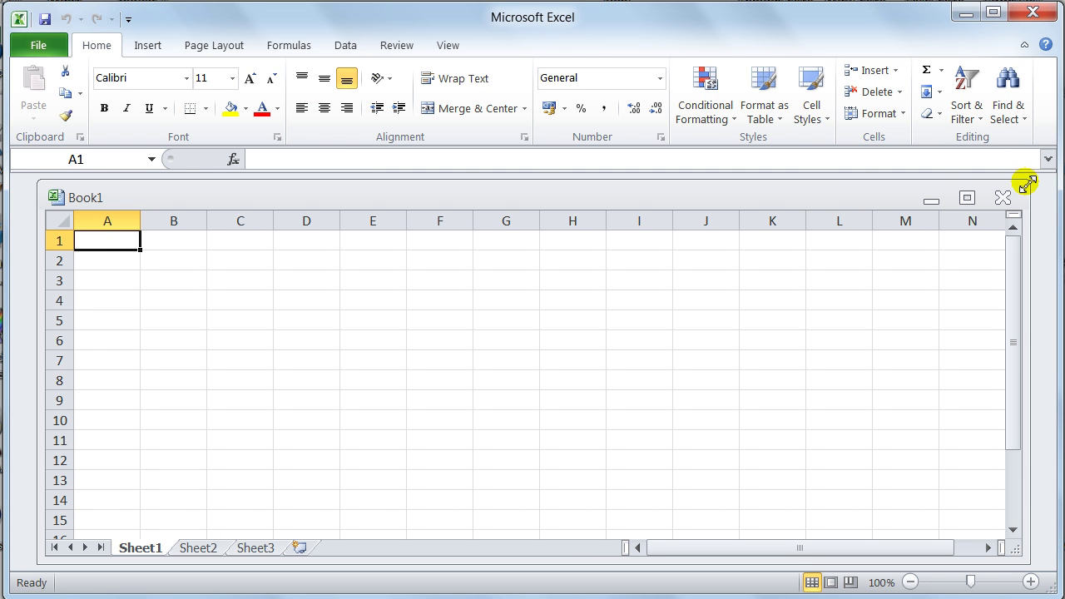
drag(1027, 184, 526, 221)
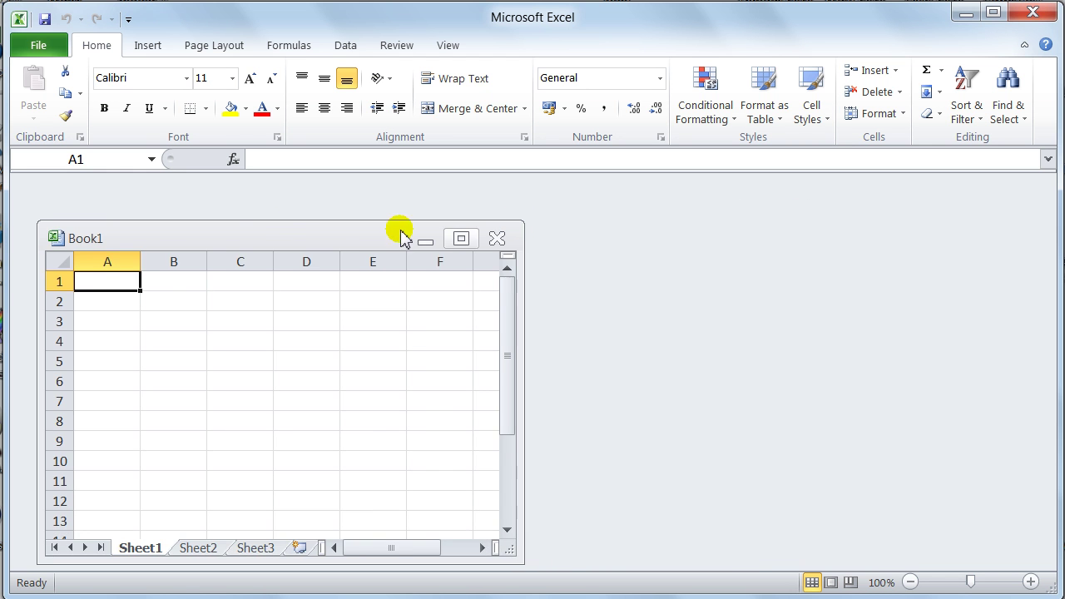
drag(274, 238, 357, 215)
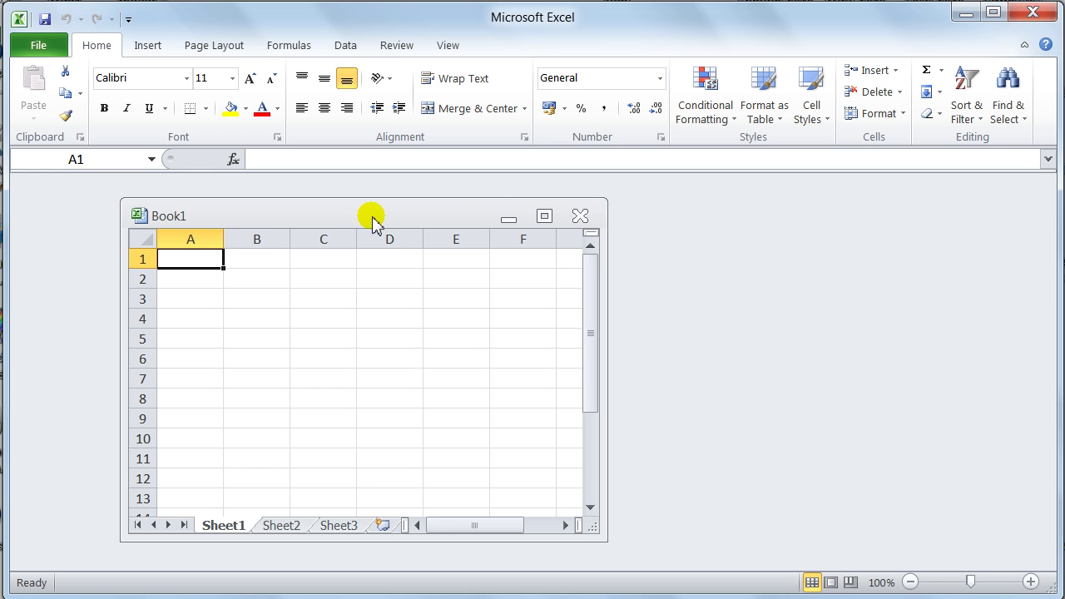
drag(374, 218, 430, 223)
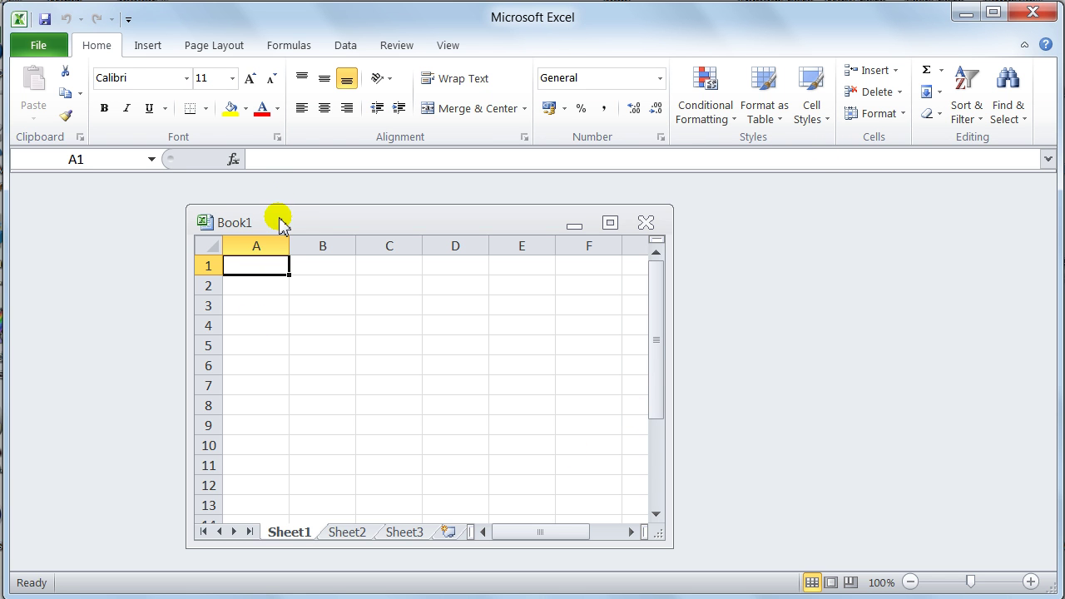
drag(281, 223, 178, 208)
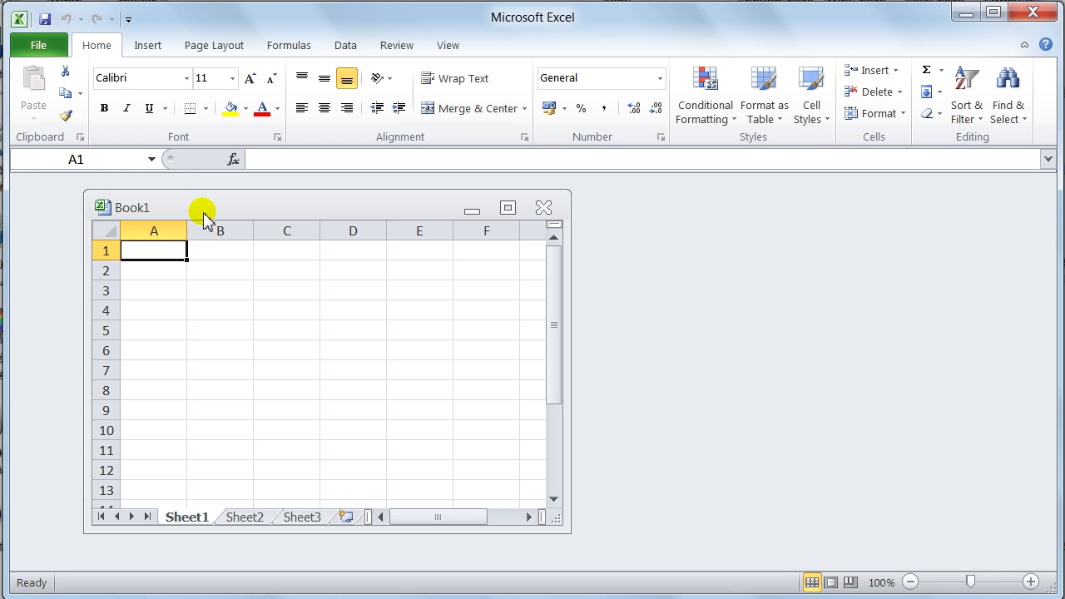
key(ctrl+n)
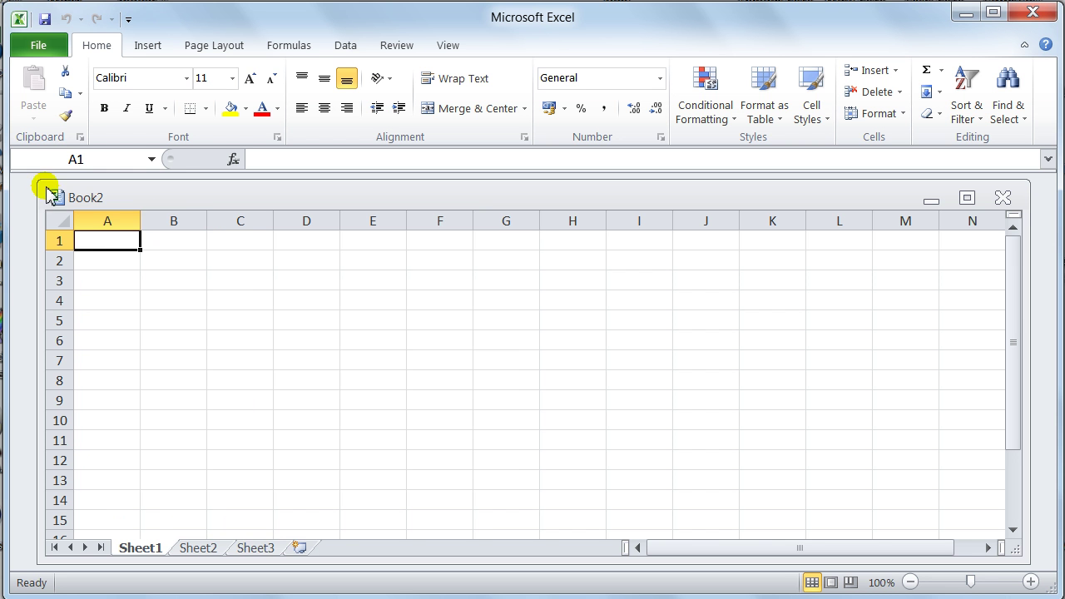
drag(38, 182, 599, 190)
mouse_move(735, 207)
mouse_down()
mouse_move(713, 205)
mouse_move(727, 203)
mouse_up()
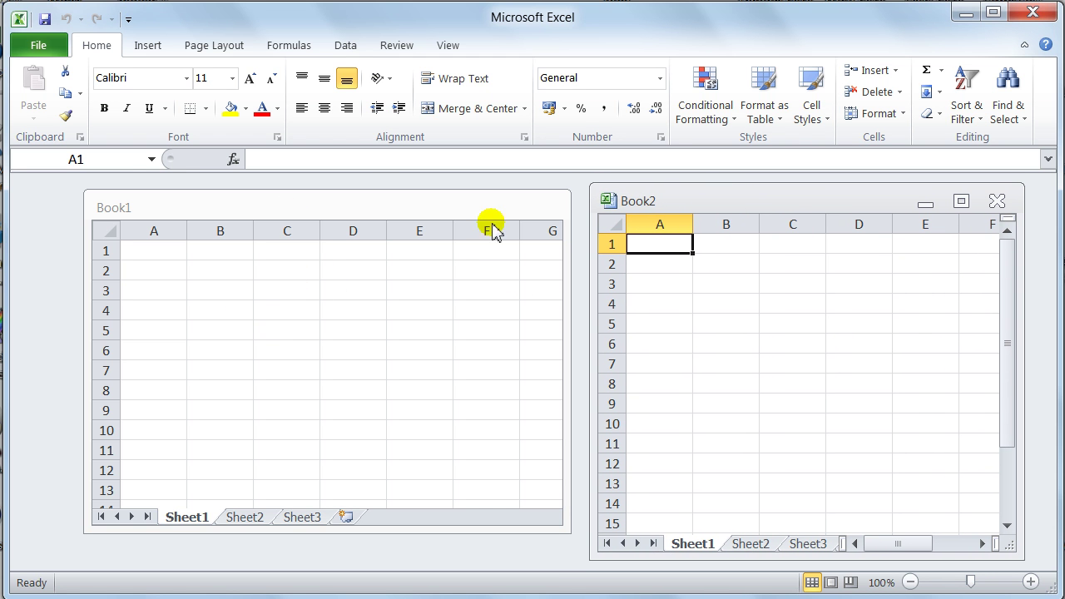
click(998, 202)
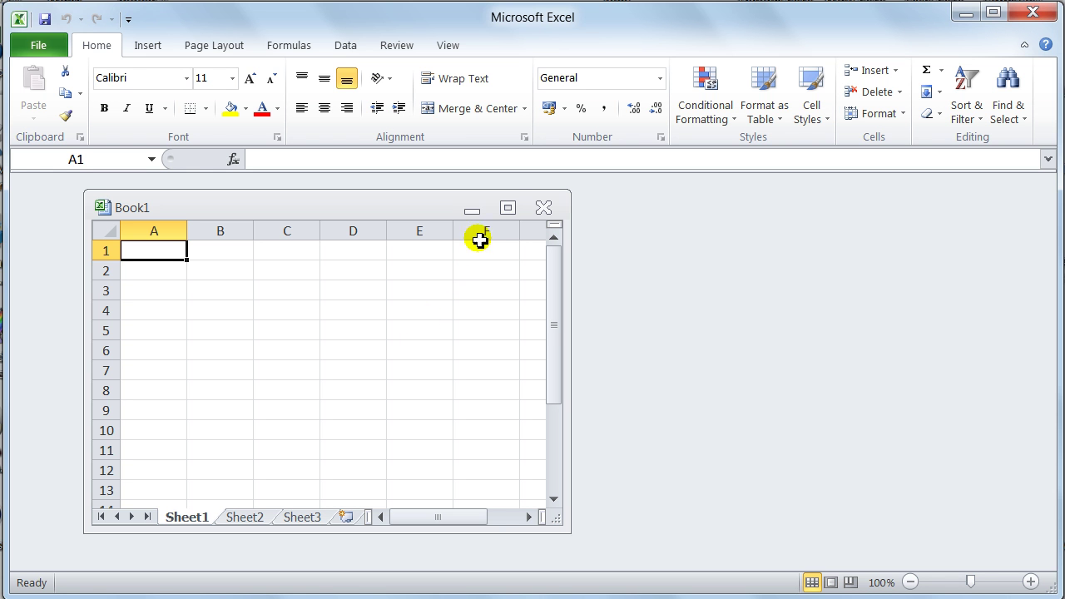
Step: Maximize Book1, briefly minimize Excel and the workbook, then maximize Book1 again
click(508, 209)
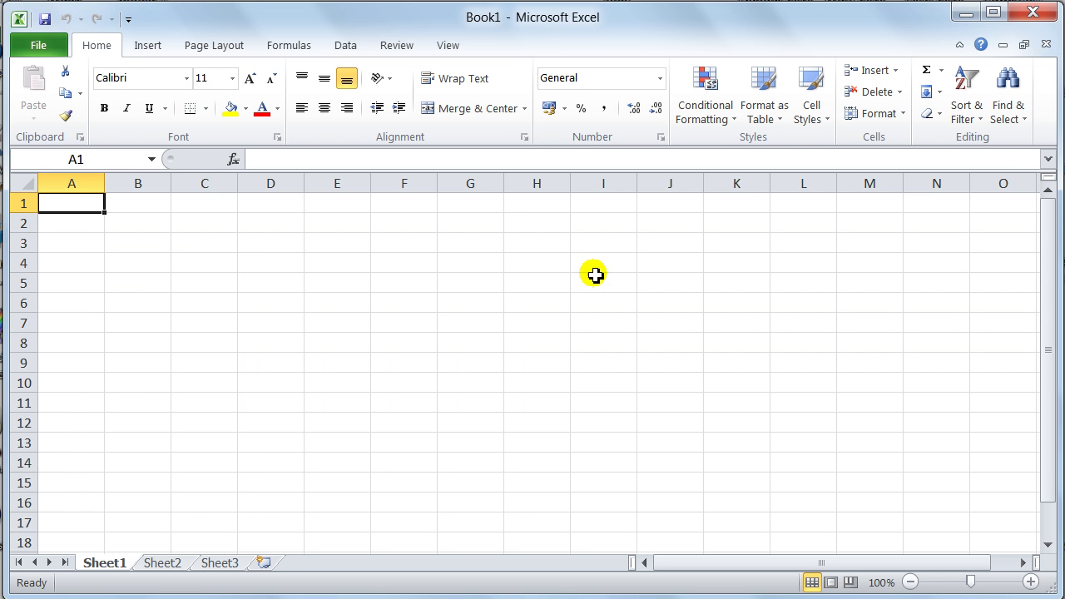
click(967, 13)
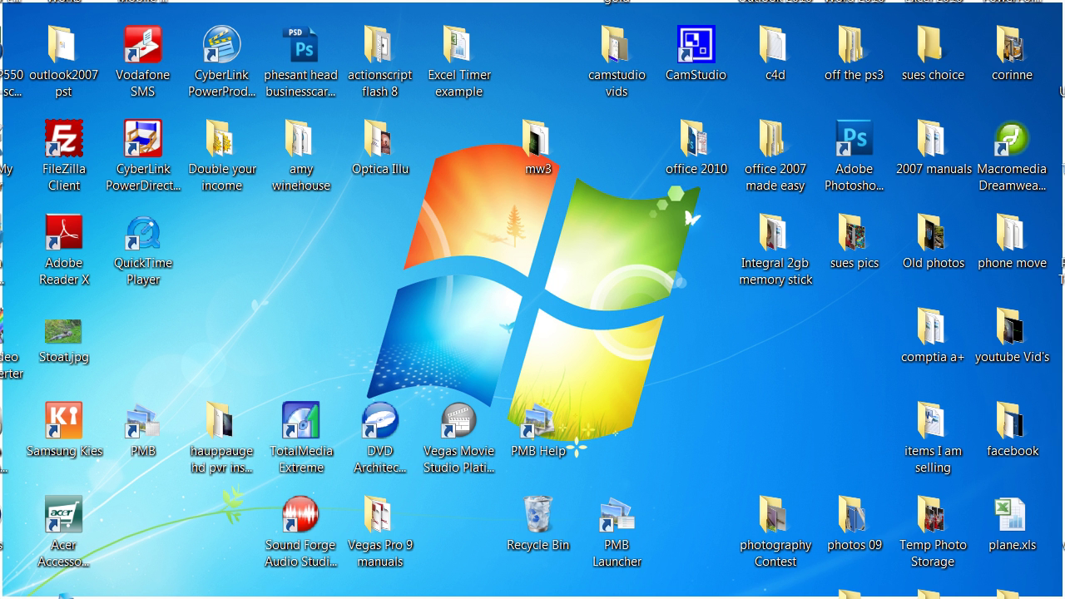
key(alt+Tab)
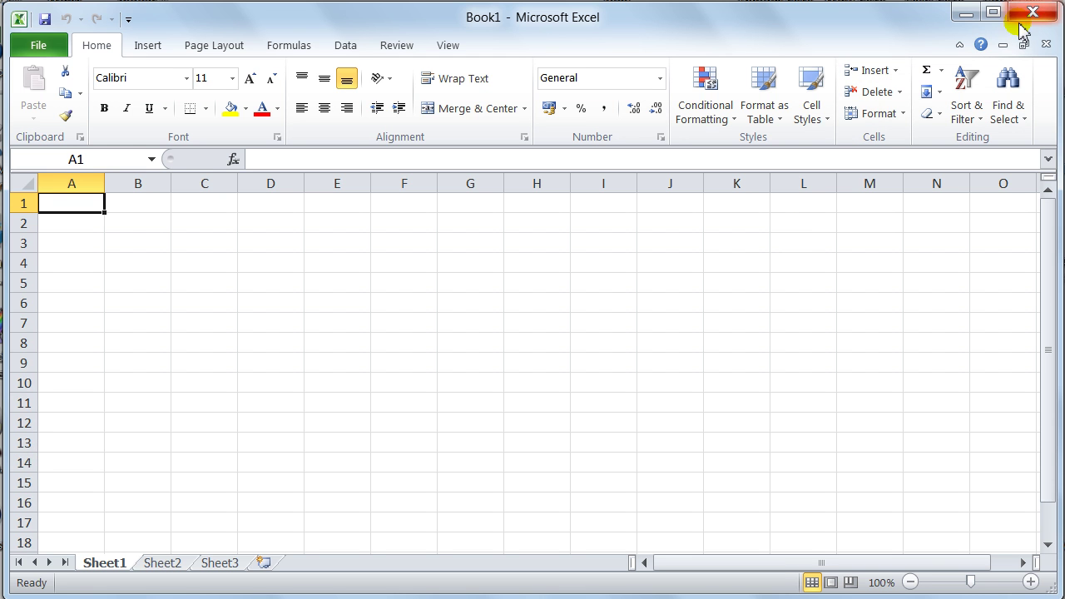
click(1003, 45)
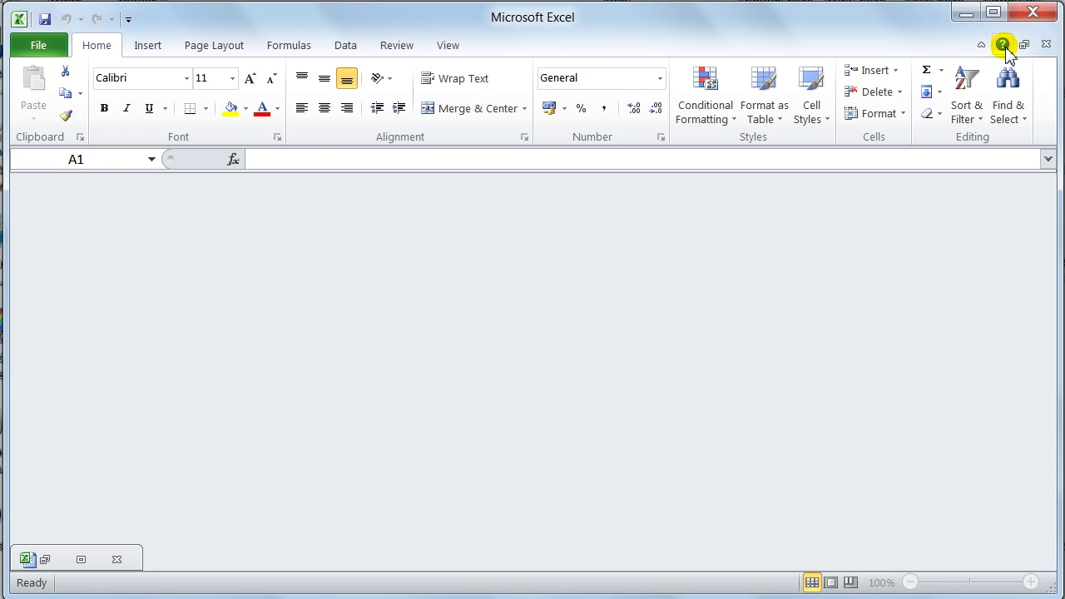
click(81, 560)
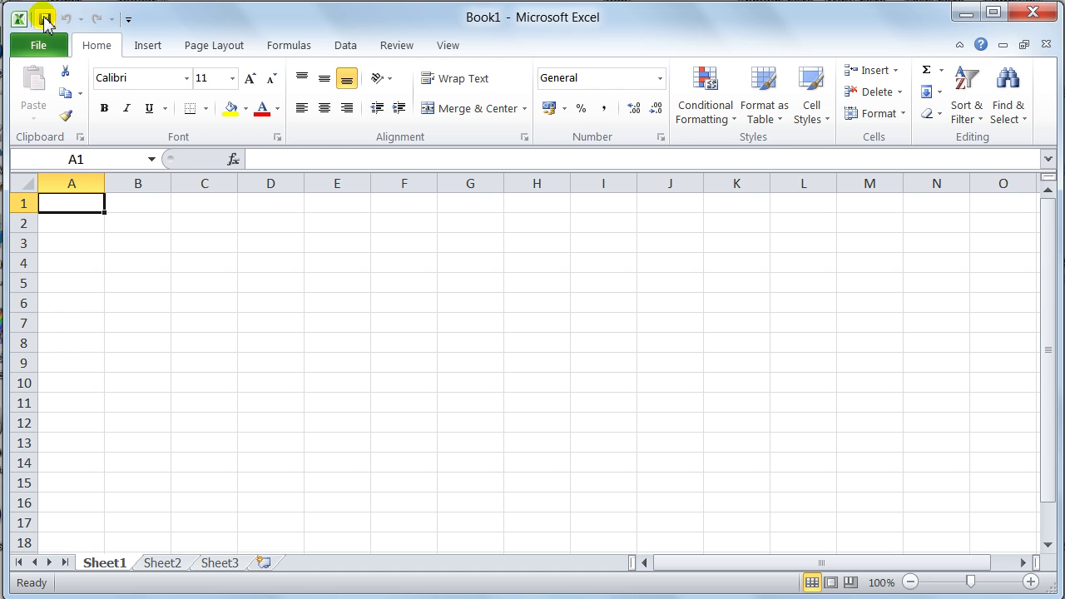
Step: From the Customize Quick Access Toolbar list, add Quick Print and then Spelling
click(128, 20)
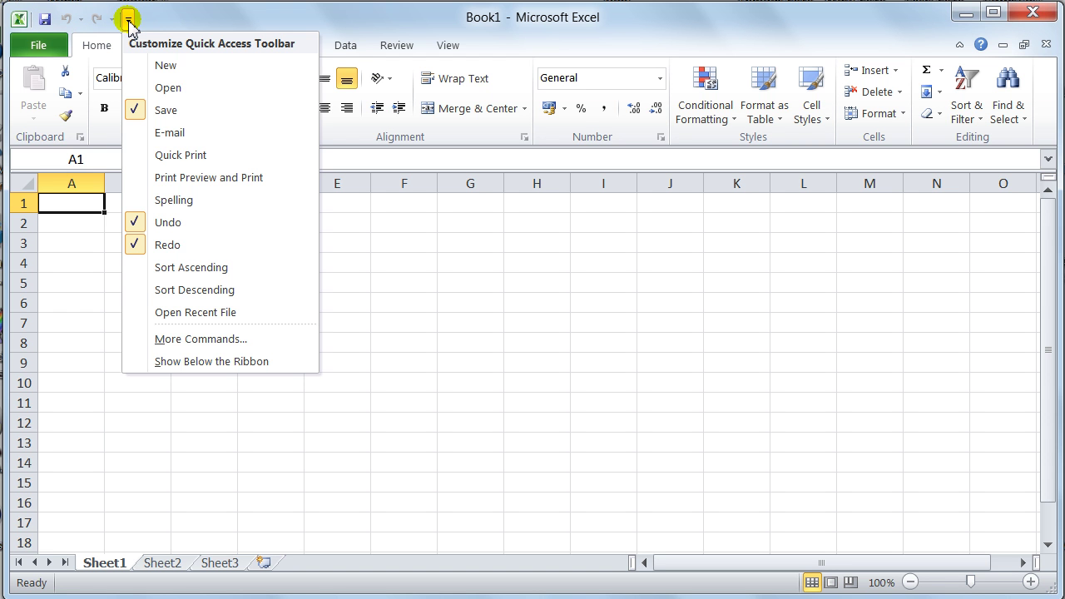
click(128, 19)
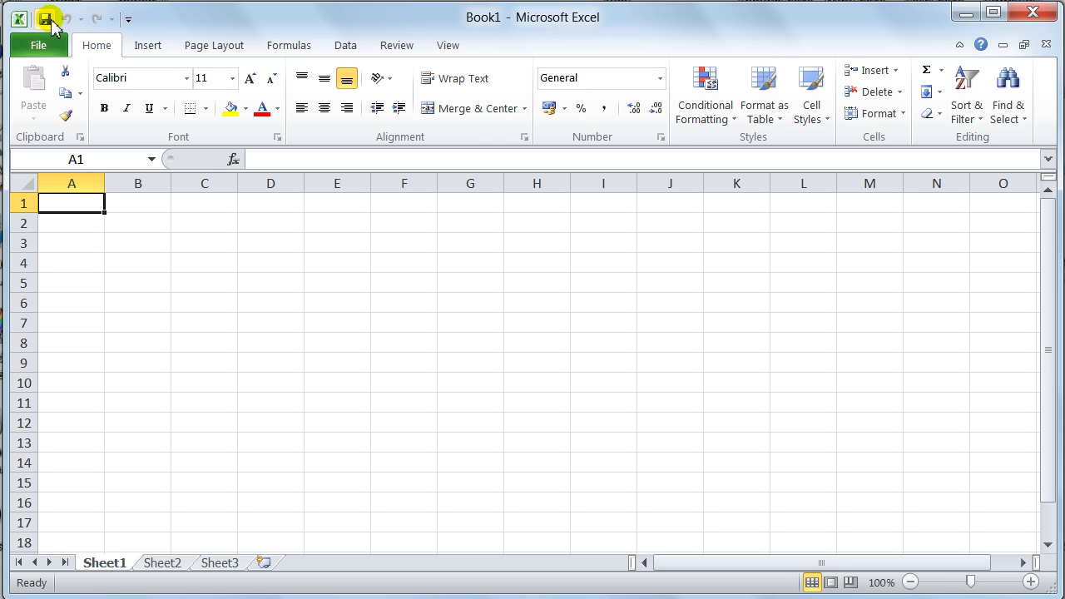
click(129, 20)
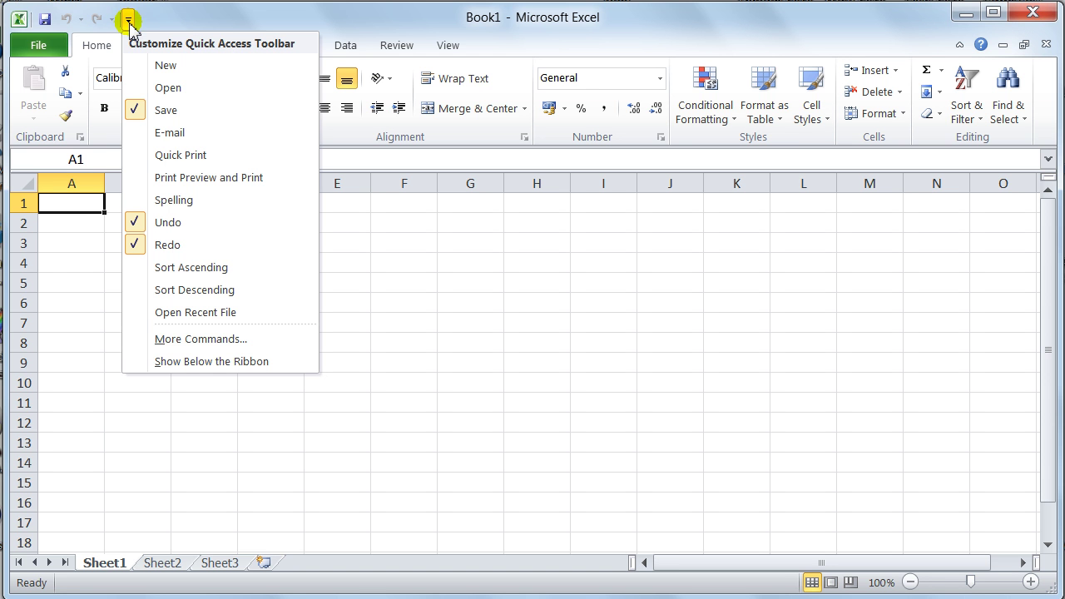
click(139, 159)
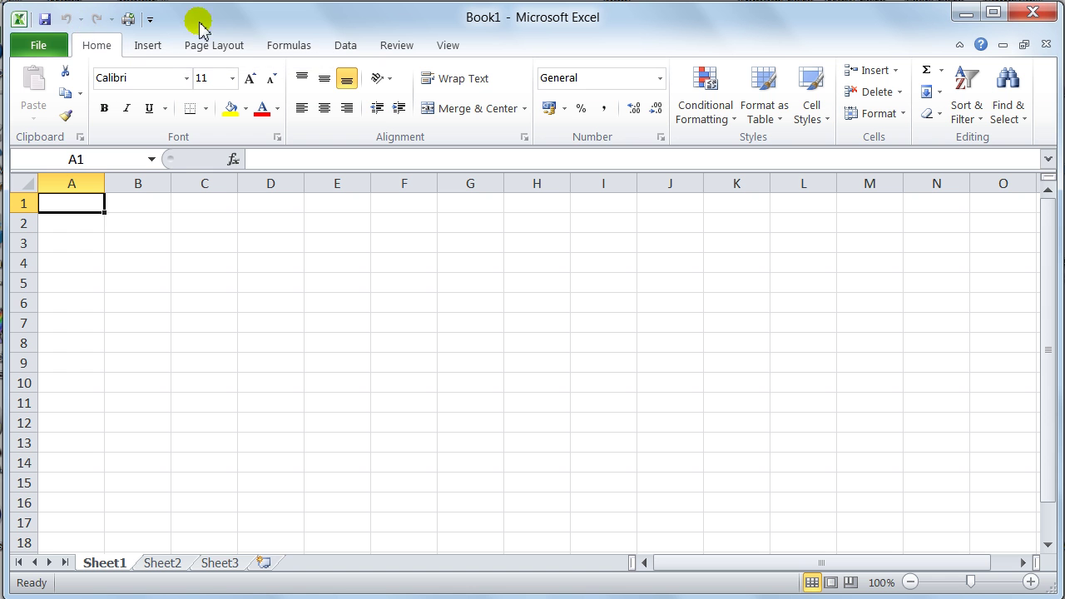
click(151, 21)
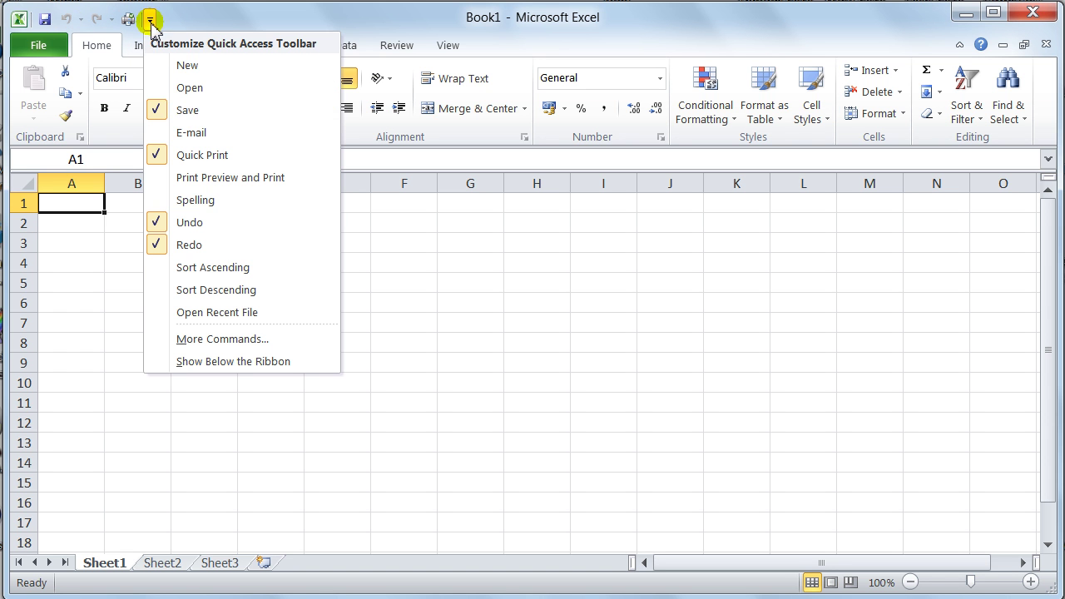
click(197, 204)
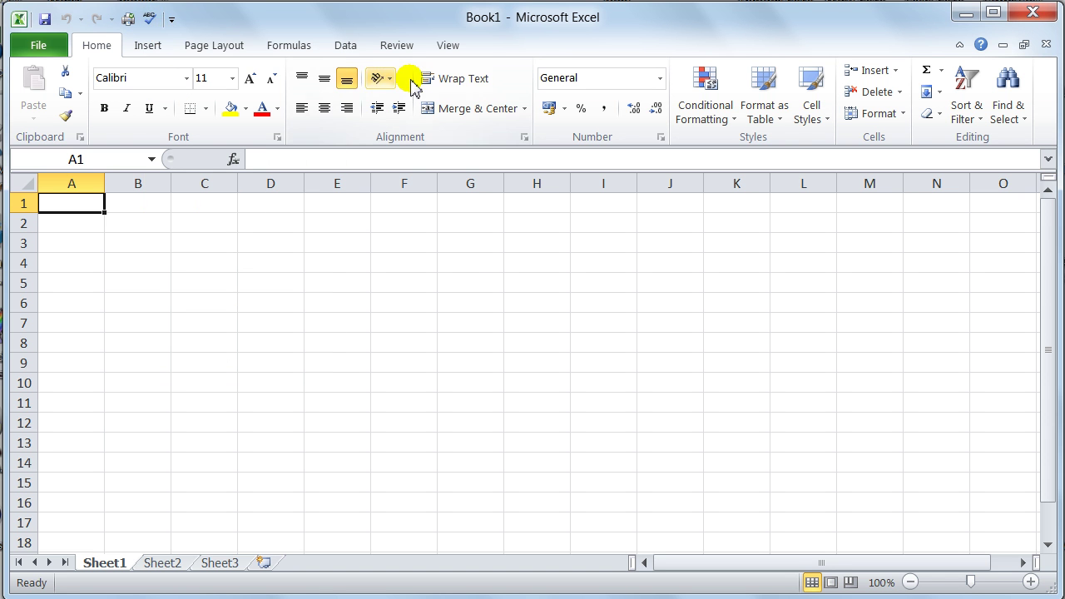
Step: Add and then remove Merge & Center on the Quick Access Toolbar, then remove Spelling
right_click(442, 112)
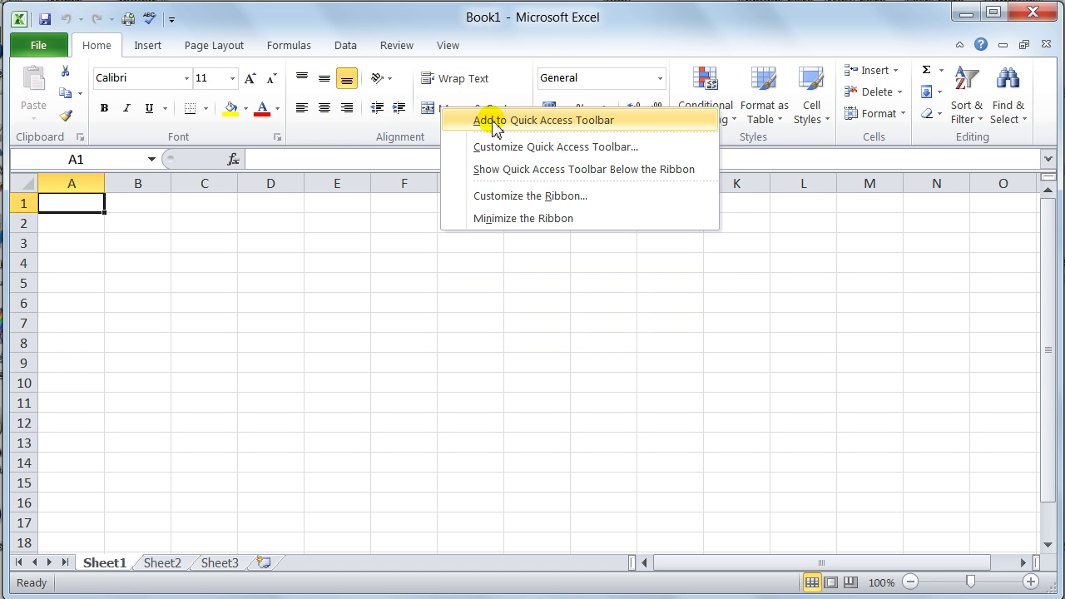
click(562, 125)
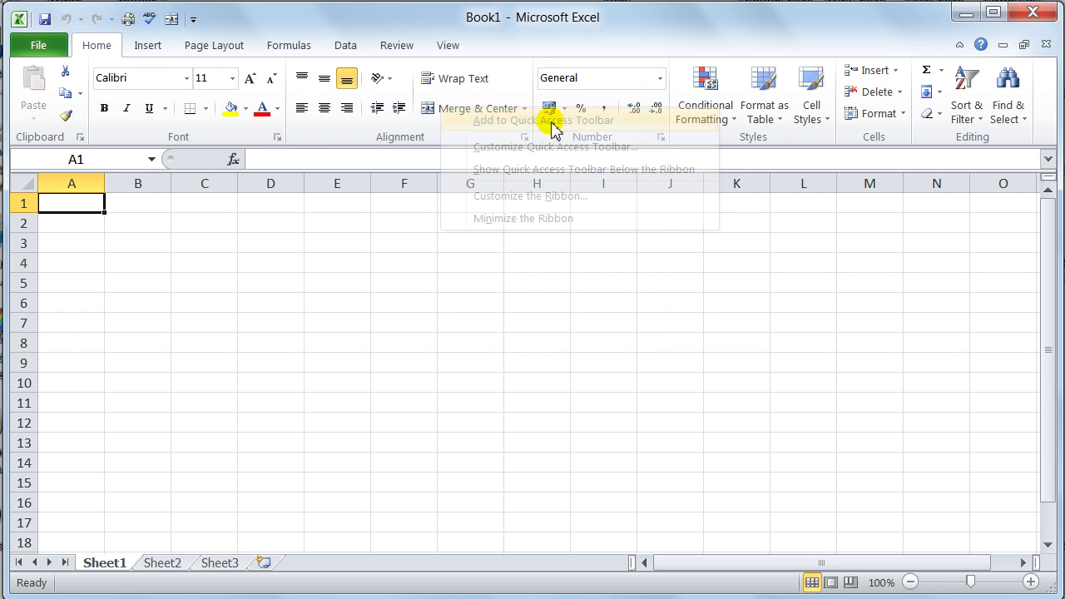
right_click(174, 23)
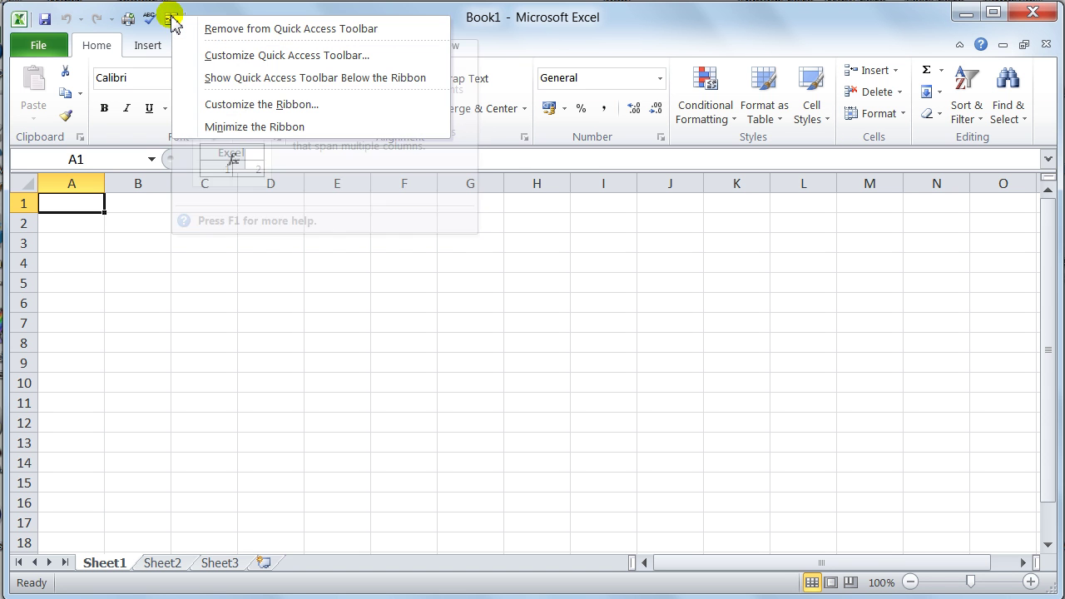
click(255, 30)
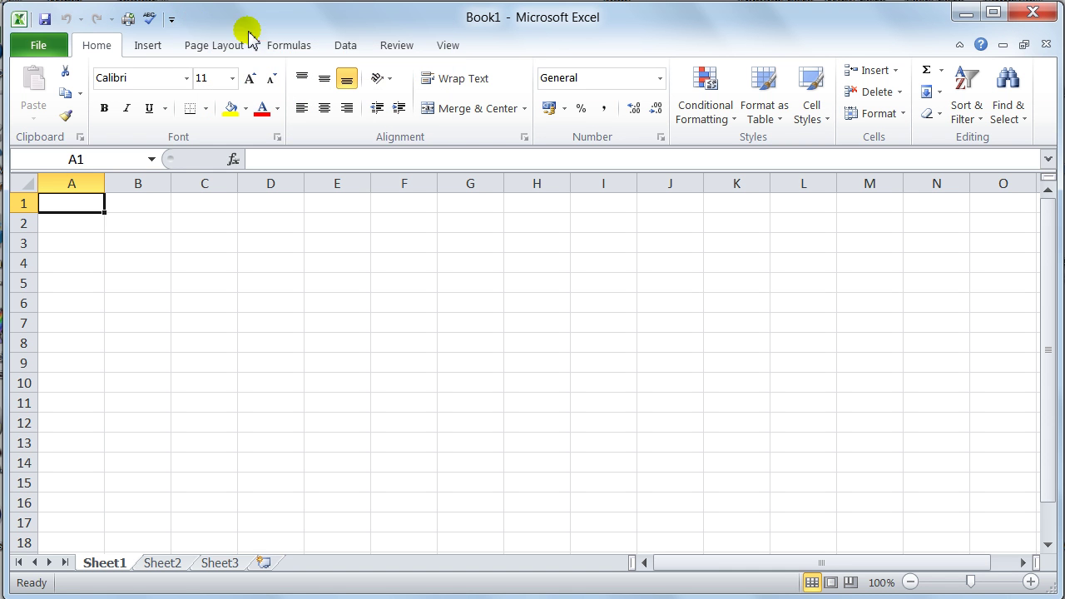
right_click(149, 22)
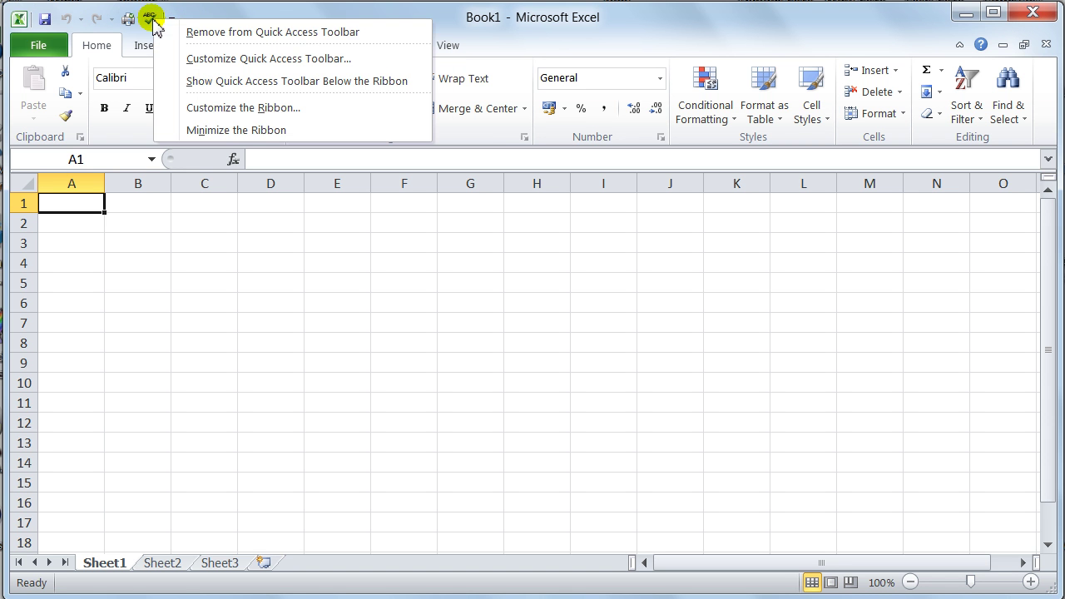
click(176, 33)
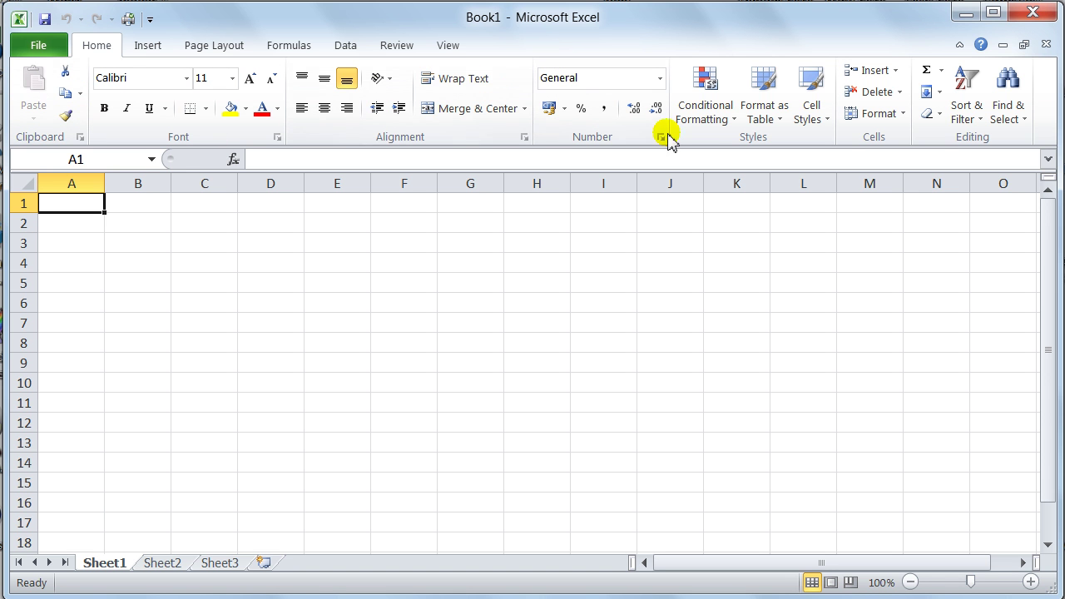
click(959, 48)
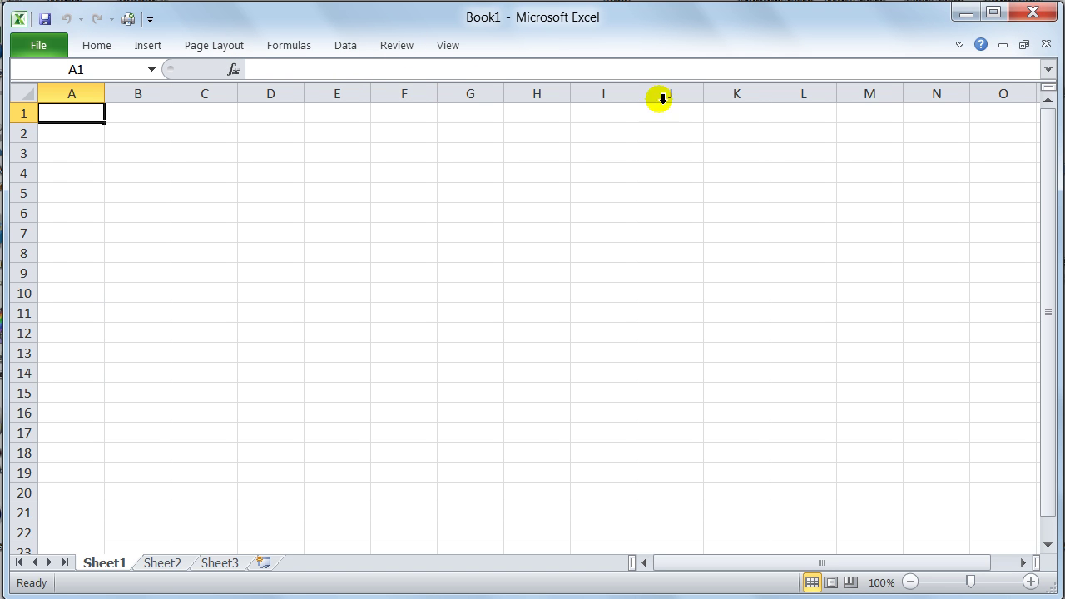
click(98, 45)
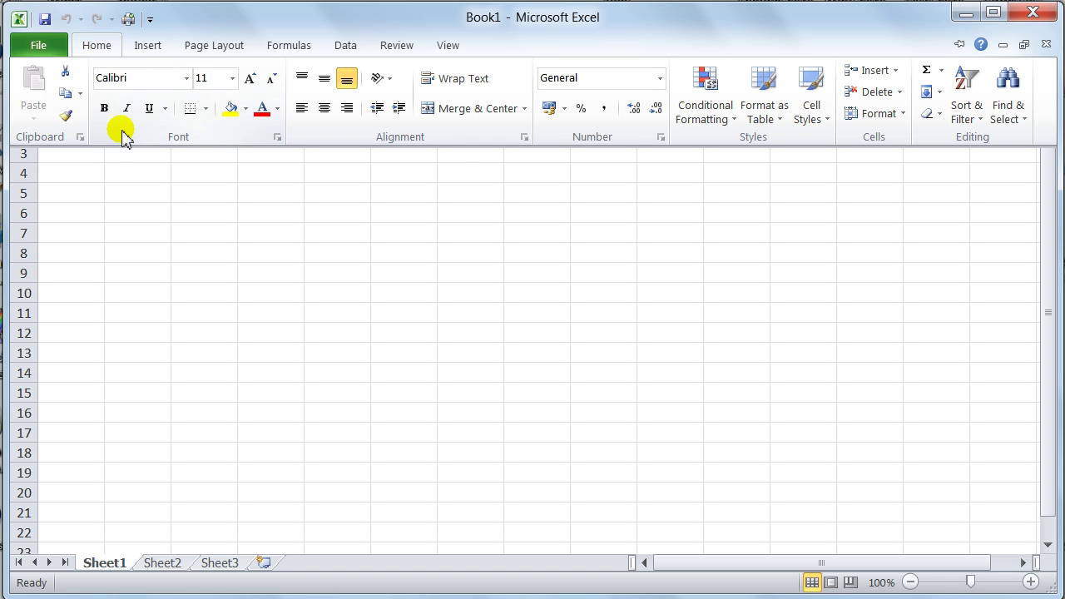
click(96, 47)
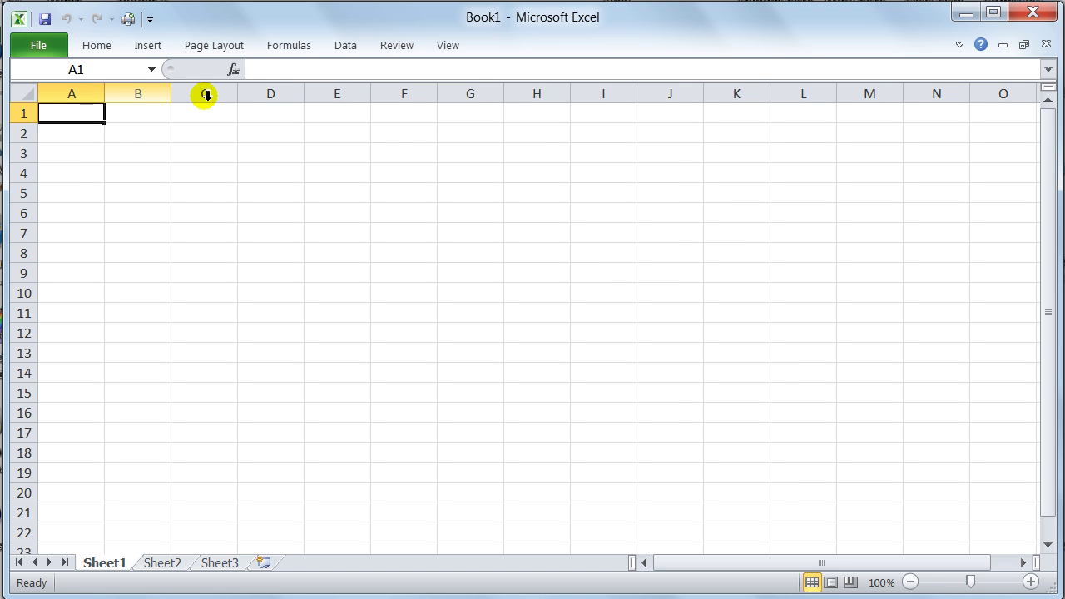
click(959, 47)
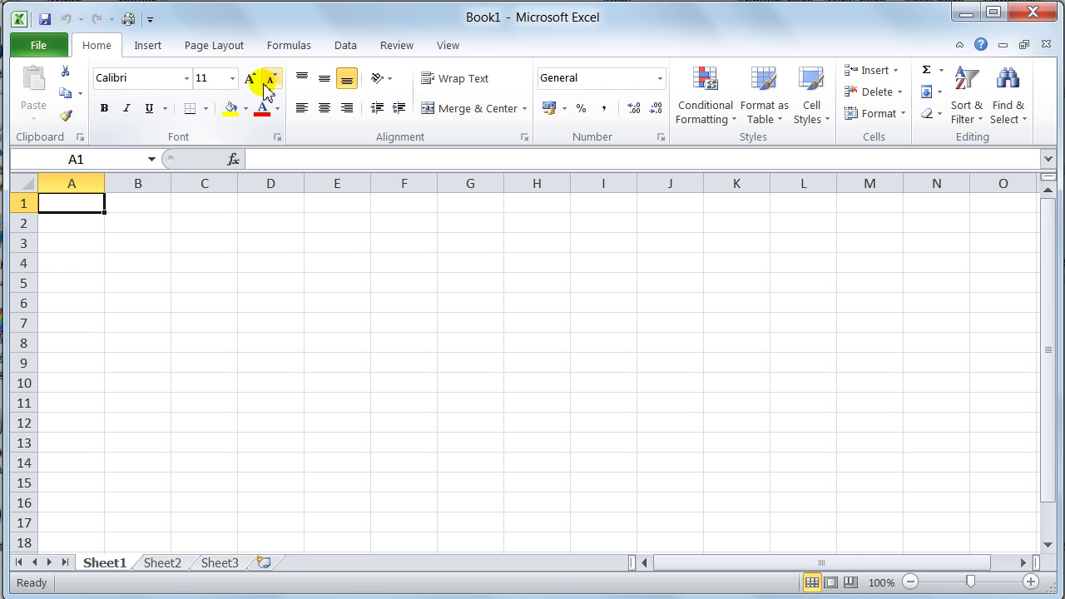
key(ctrl+F1)
key(ctrl+F1)
key(ctrl+F1)
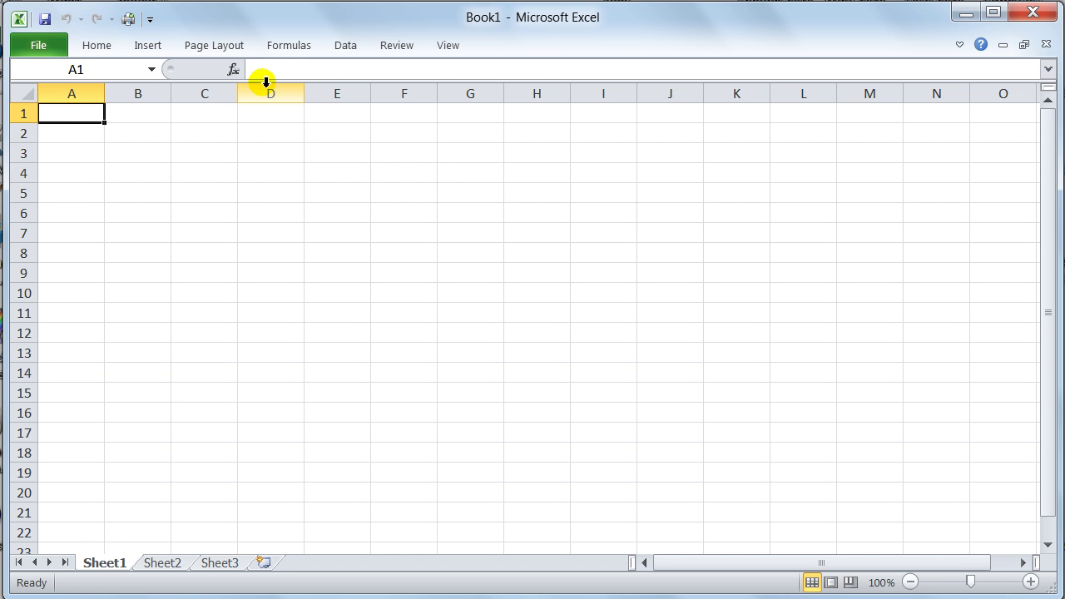
key(ctrl+F1)
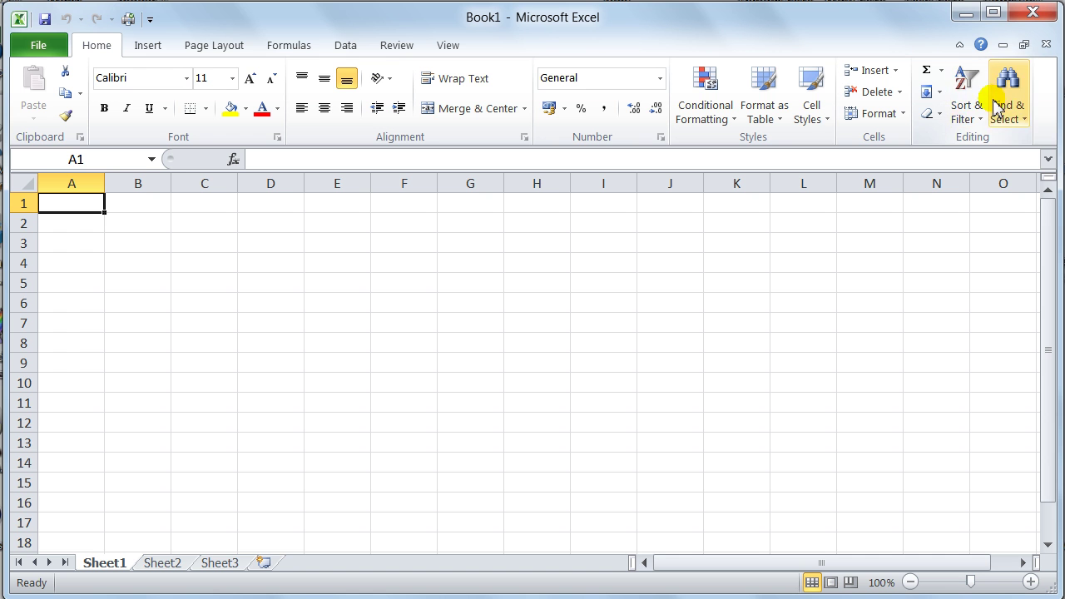
Step: Look over the Formulas and Page Layout ribbons, then switch to the Insert ribbon
click(268, 48)
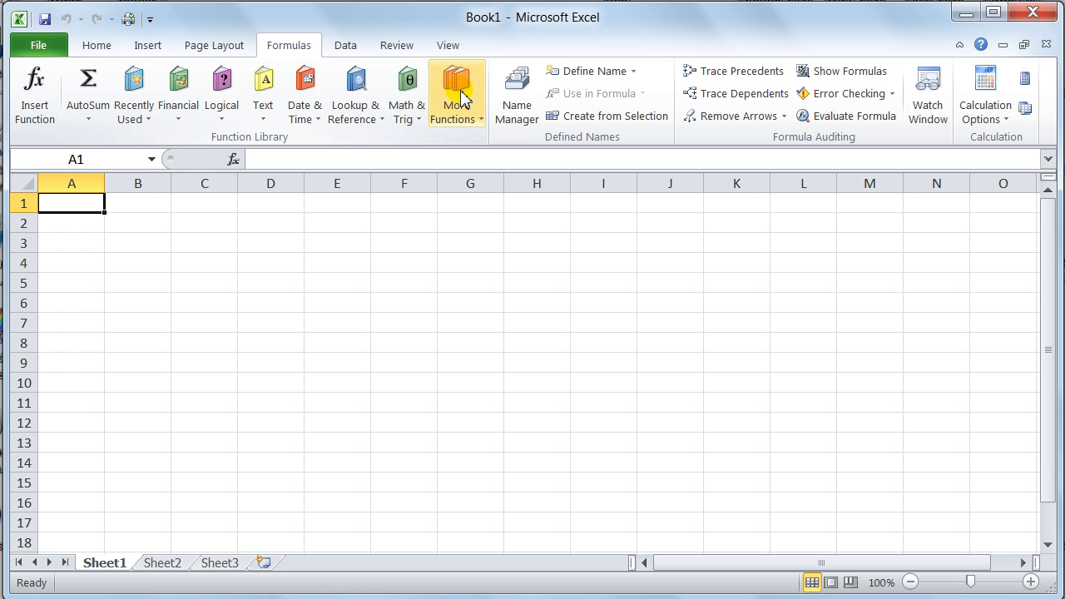
click(218, 50)
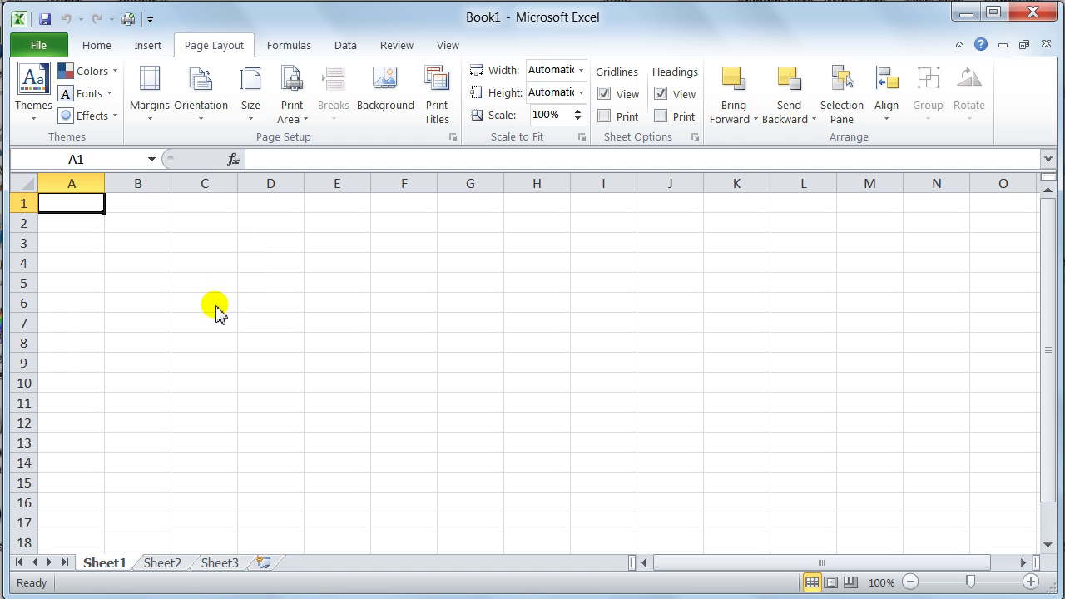
click(147, 50)
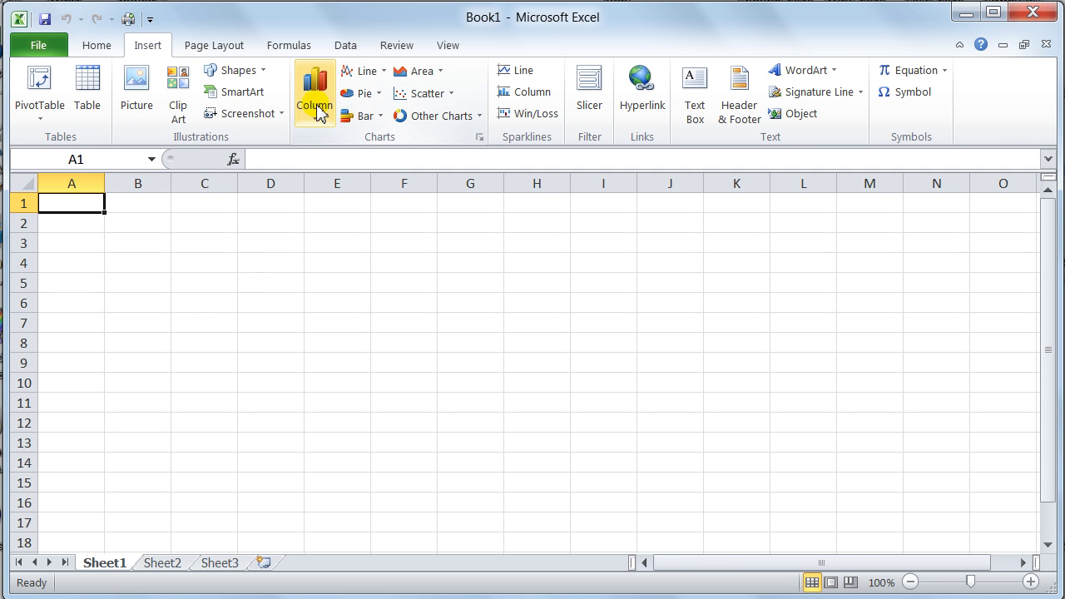
Step: Insert the first 2-D Pie chart from the Pie list and nudge it slightly up
click(363, 99)
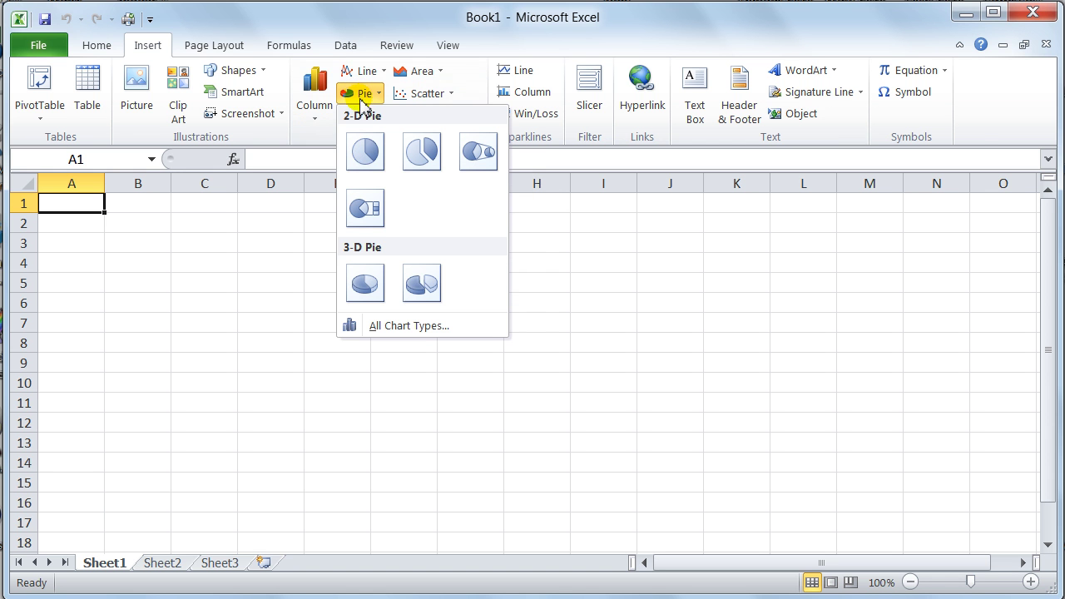
click(367, 160)
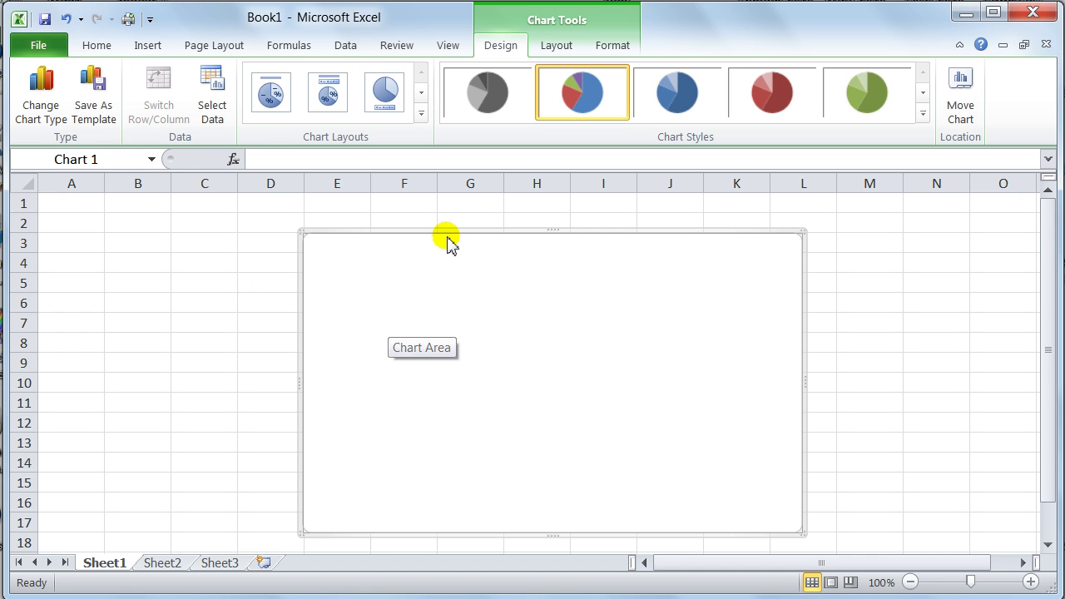
drag(447, 234, 442, 223)
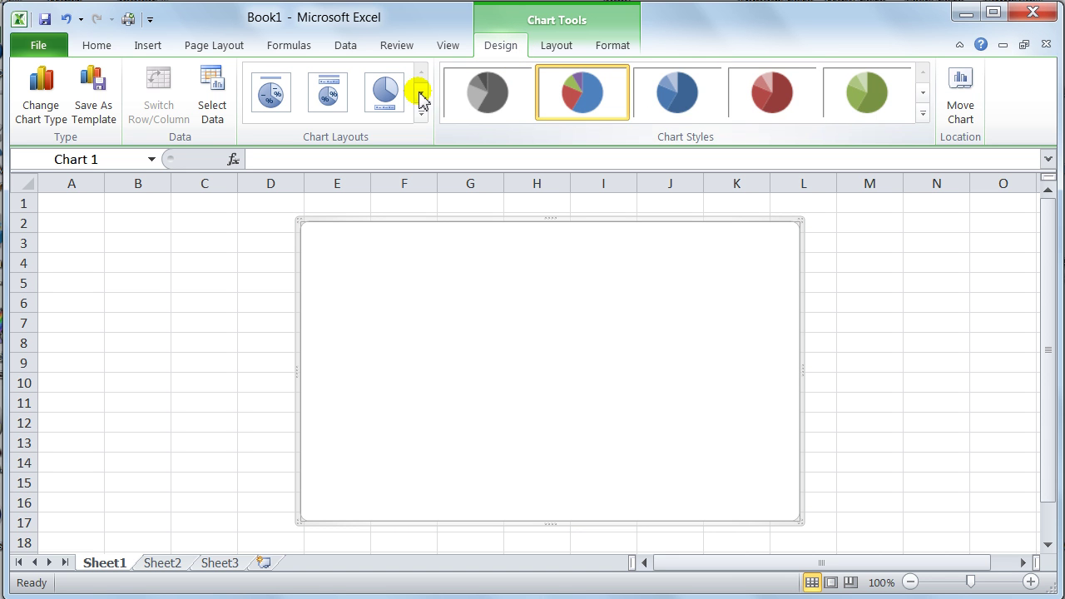
click(557, 47)
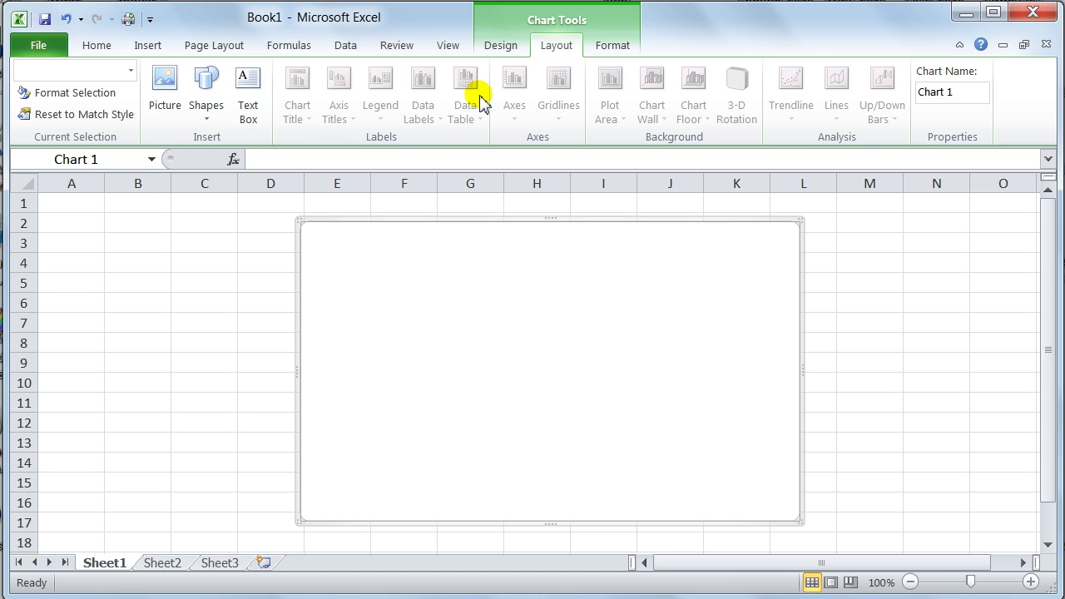
click(616, 48)
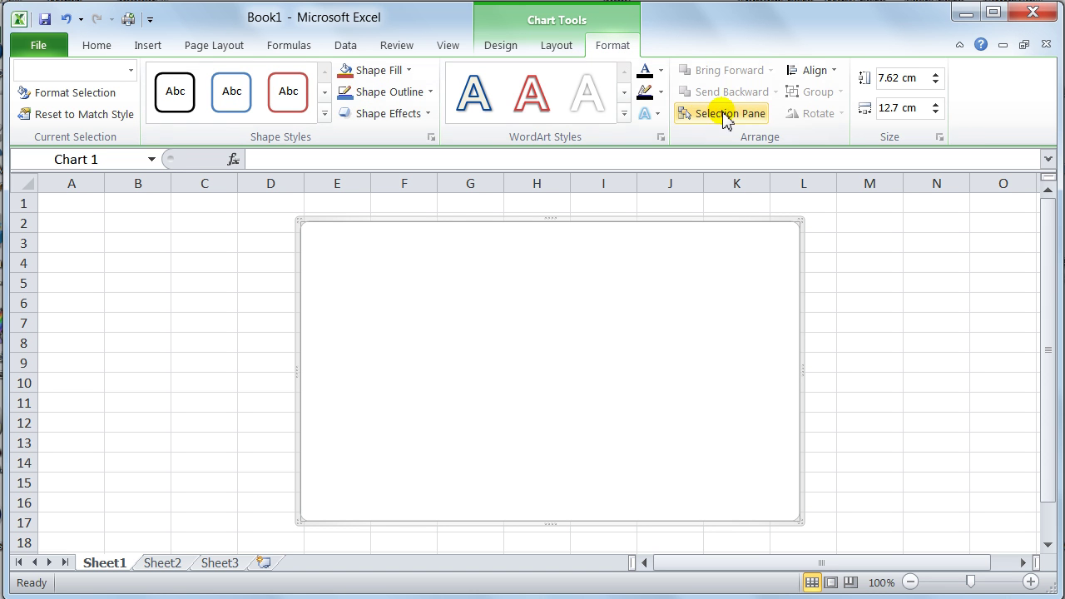
click(499, 47)
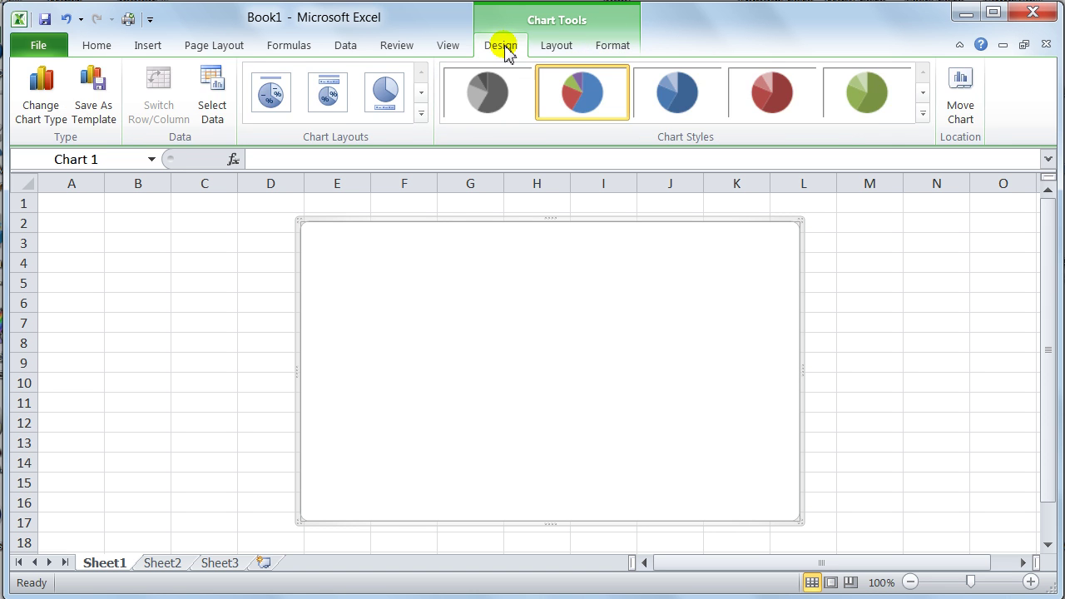
click(555, 47)
click(596, 47)
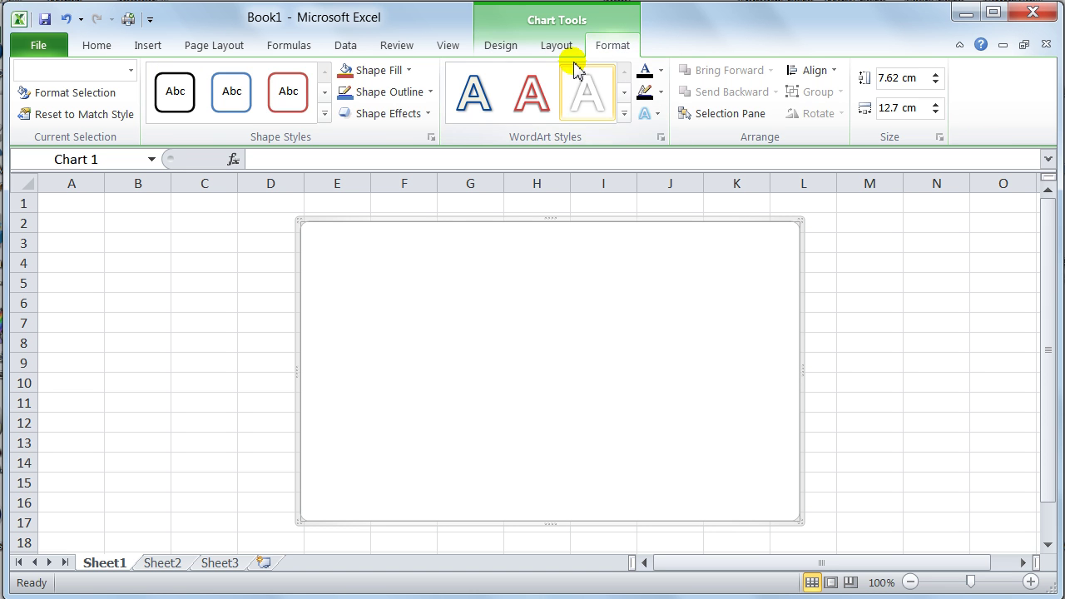
click(508, 47)
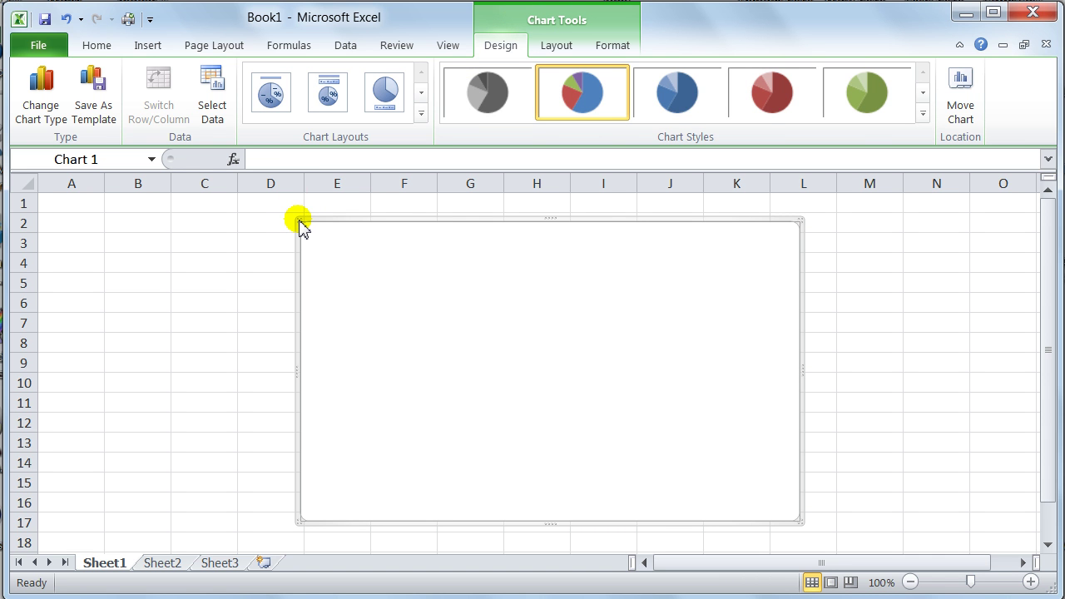
Step: Delete the empty pie chart, open Excel Help, and move and enlarge the Help window
key(Delete)
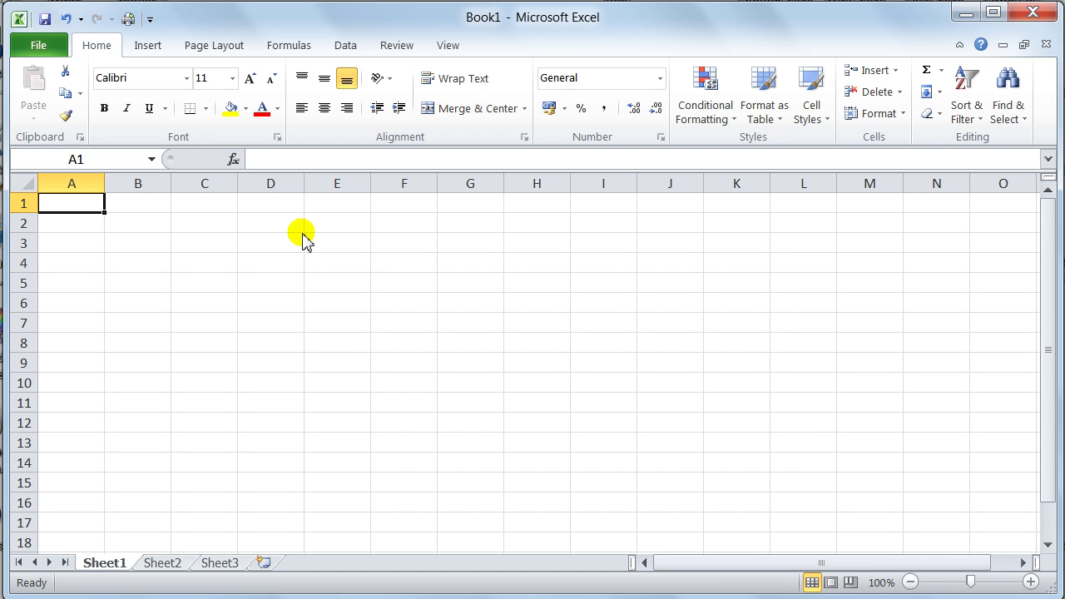
click(982, 44)
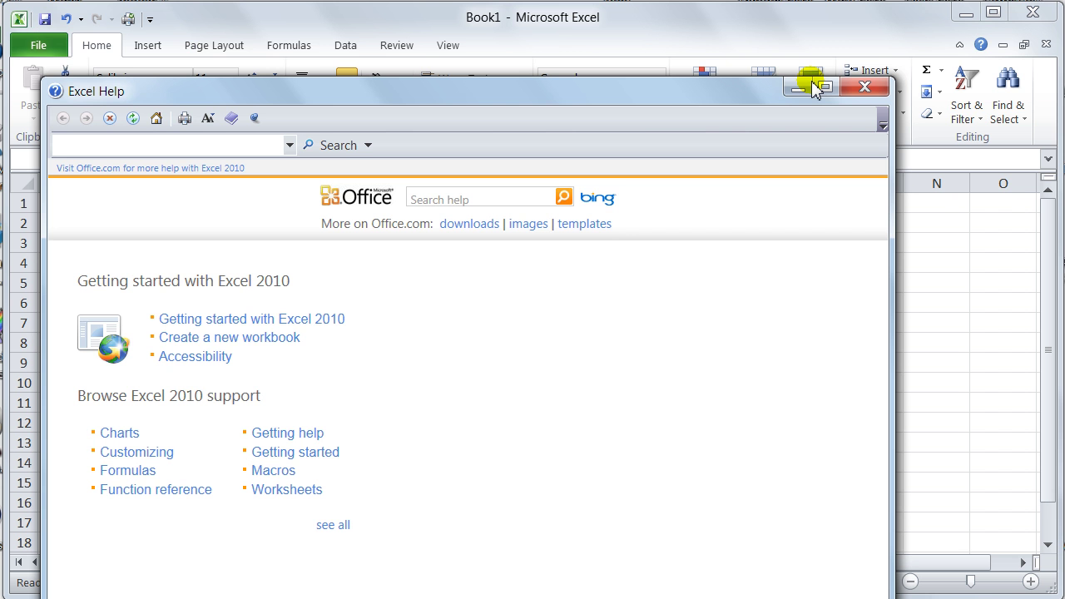
drag(583, 56, 626, 28)
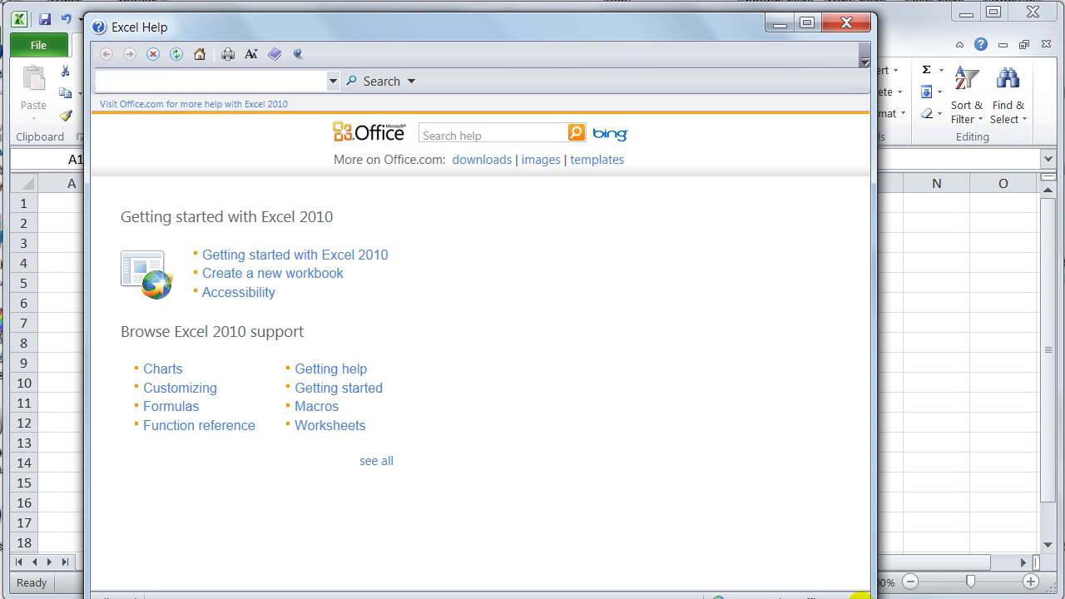
drag(874, 597, 932, 581)
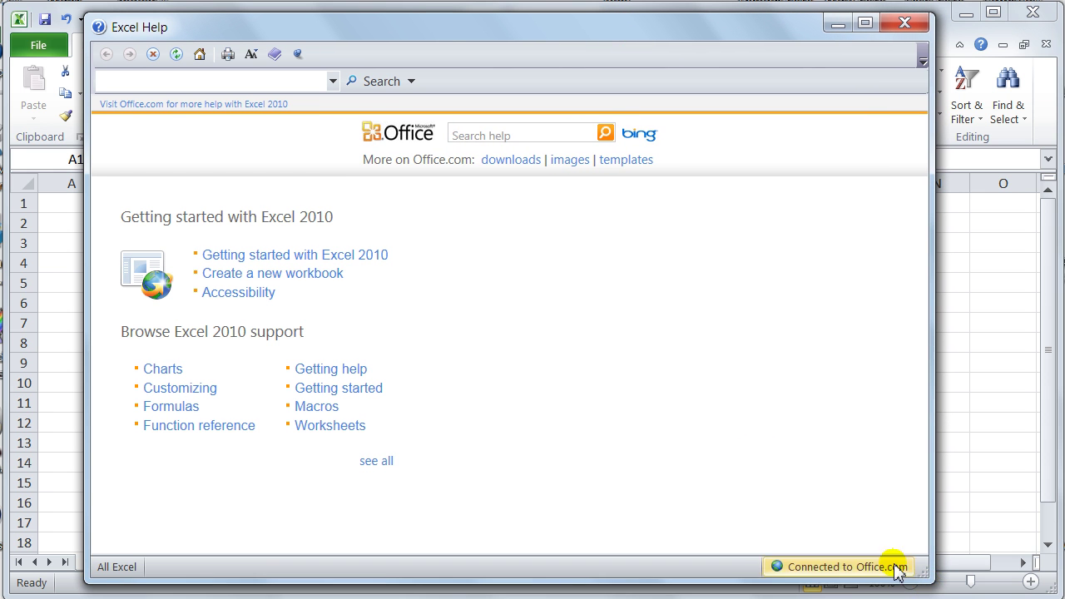
click(472, 135)
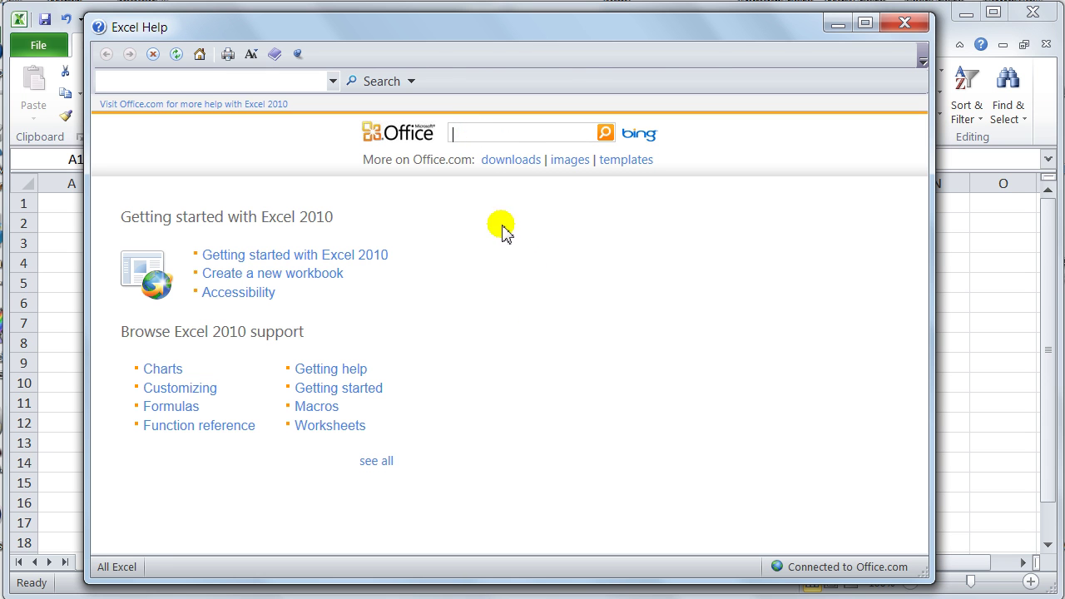
click(503, 159)
click(483, 251)
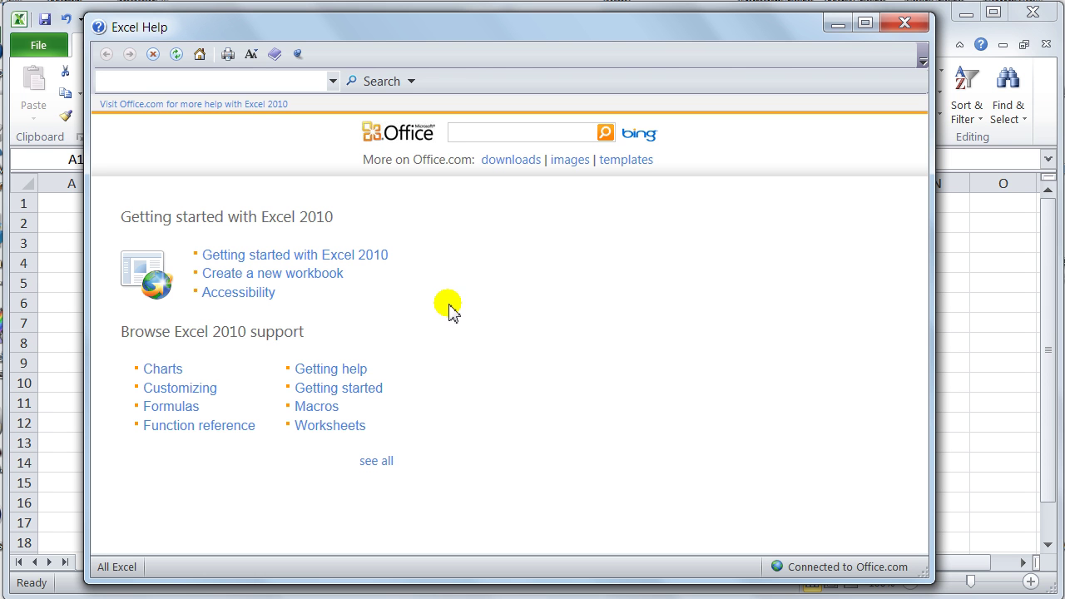
Step: Close the Help window and select cell B5, shown in the Name Box
click(905, 28)
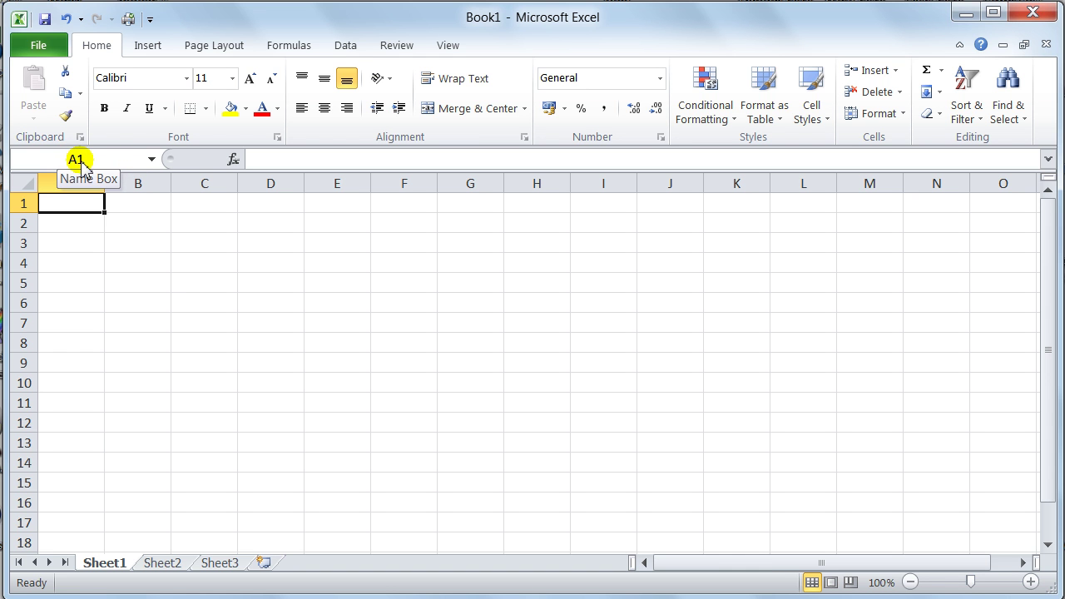
click(142, 290)
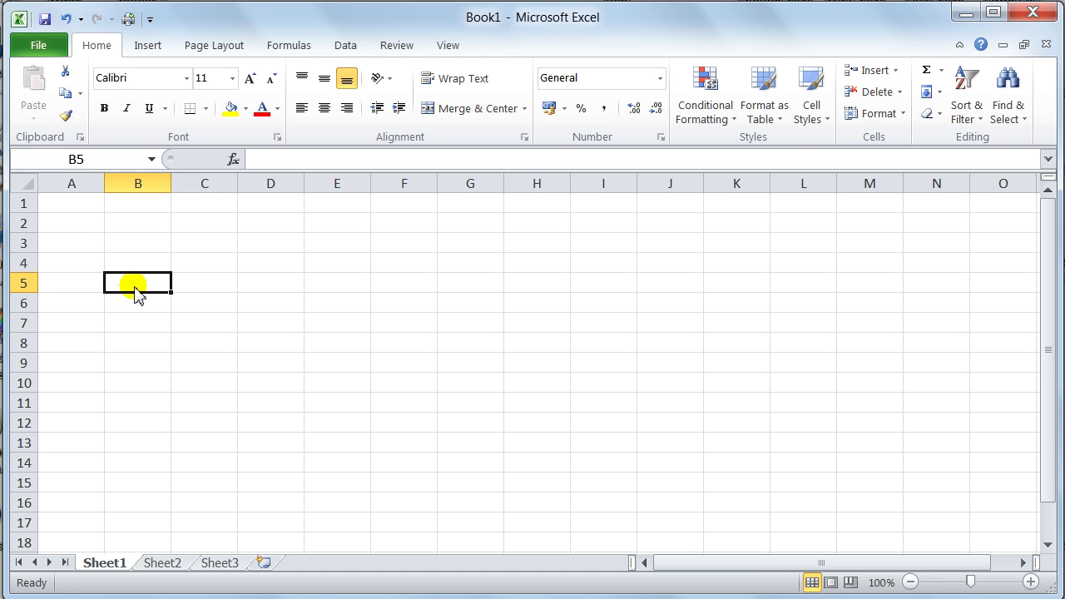
text(Dave)
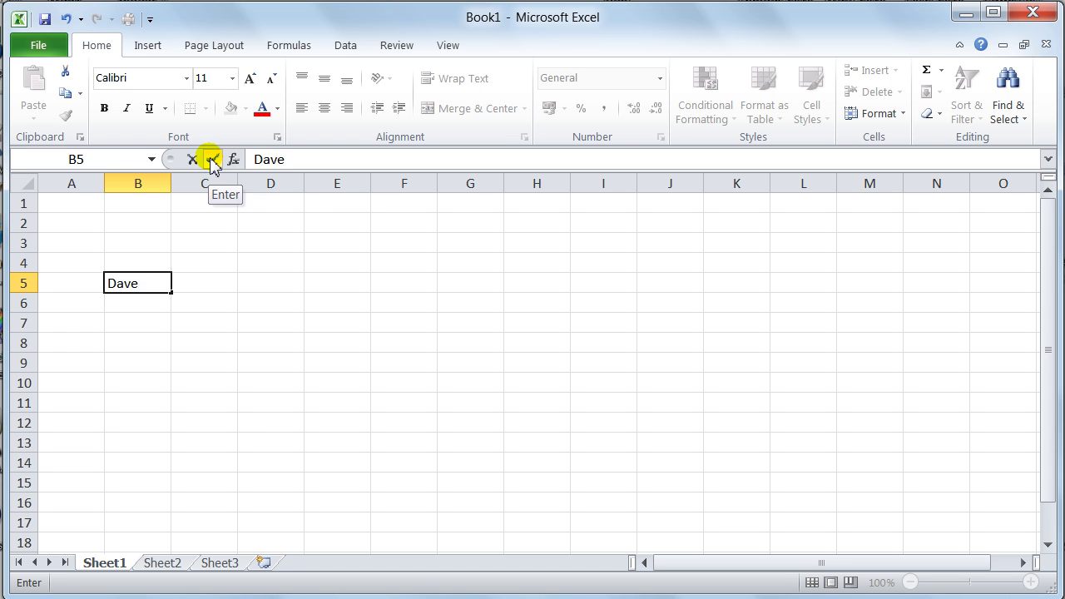
click(213, 160)
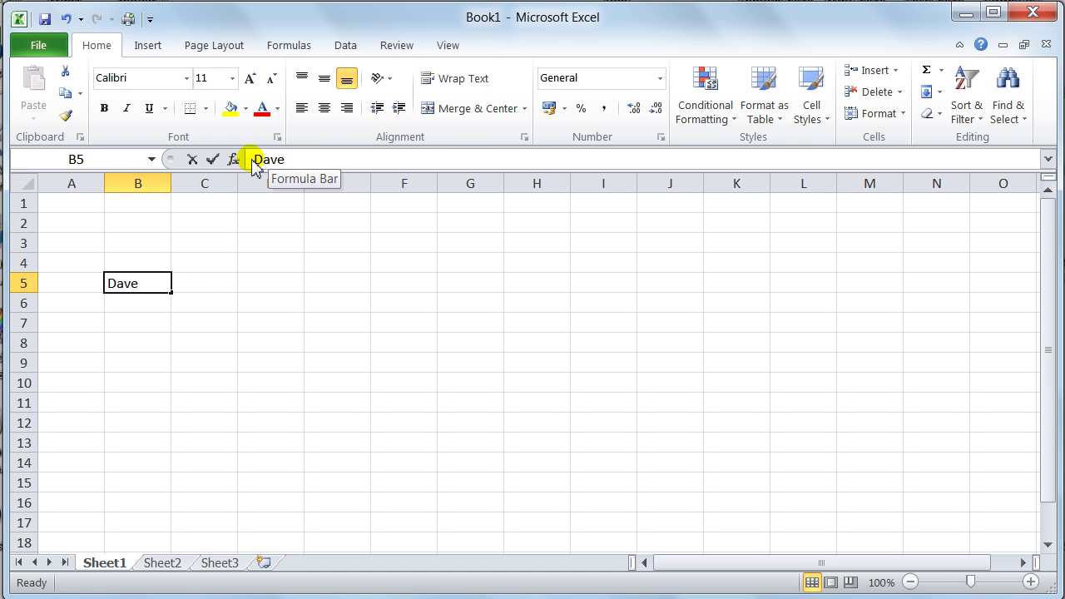
drag(254, 162, 302, 159)
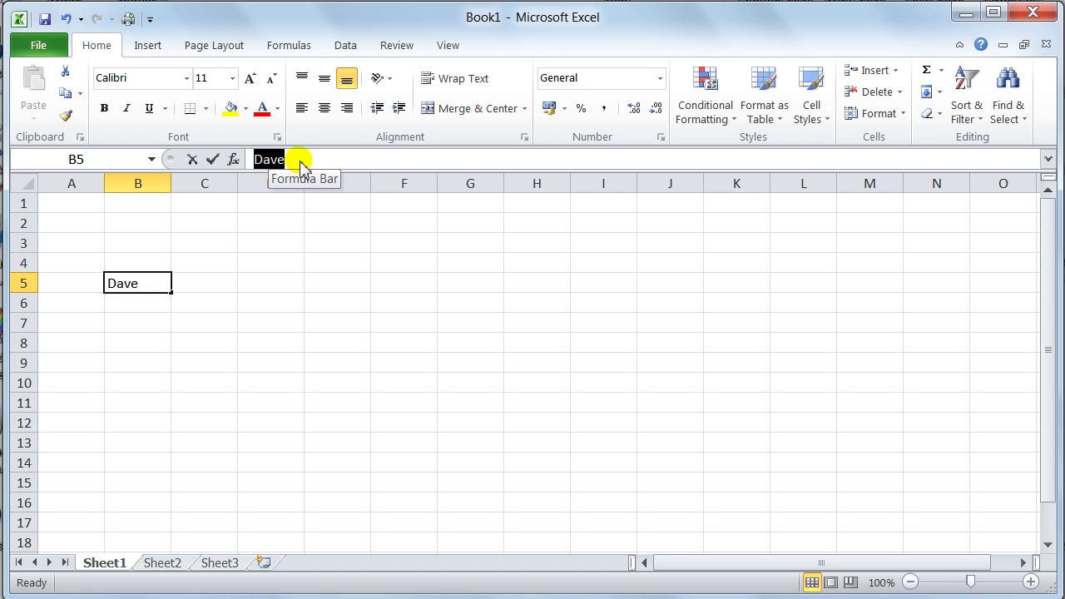
click(214, 161)
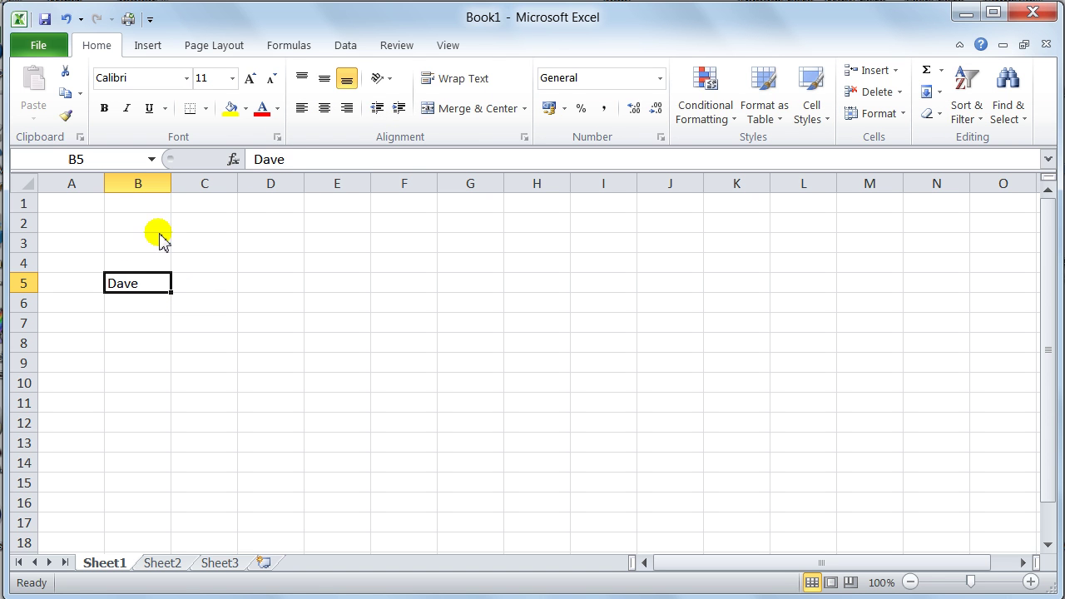
click(140, 310)
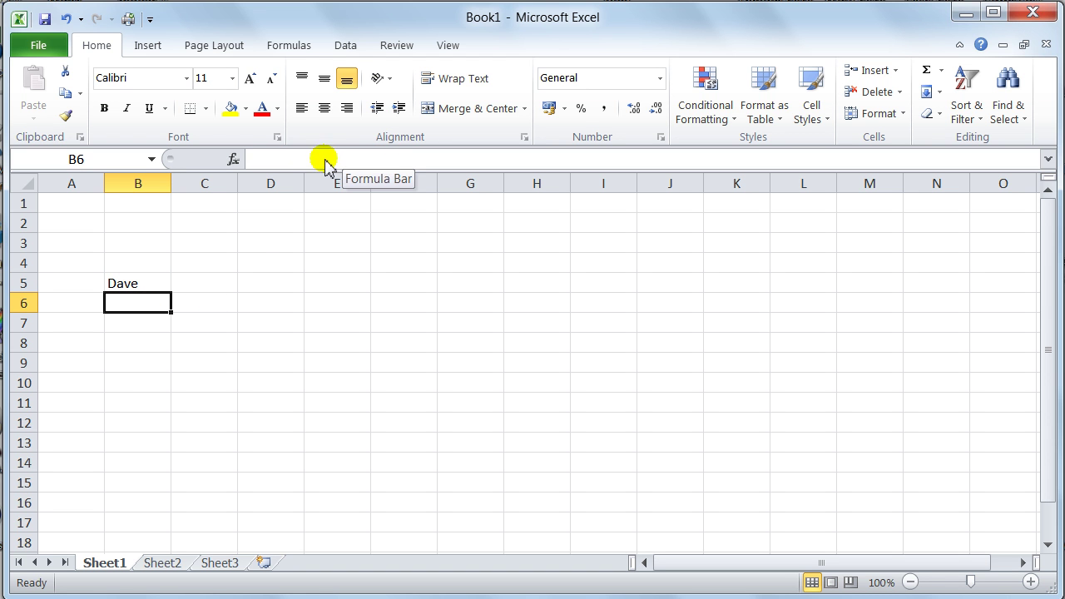
click(143, 289)
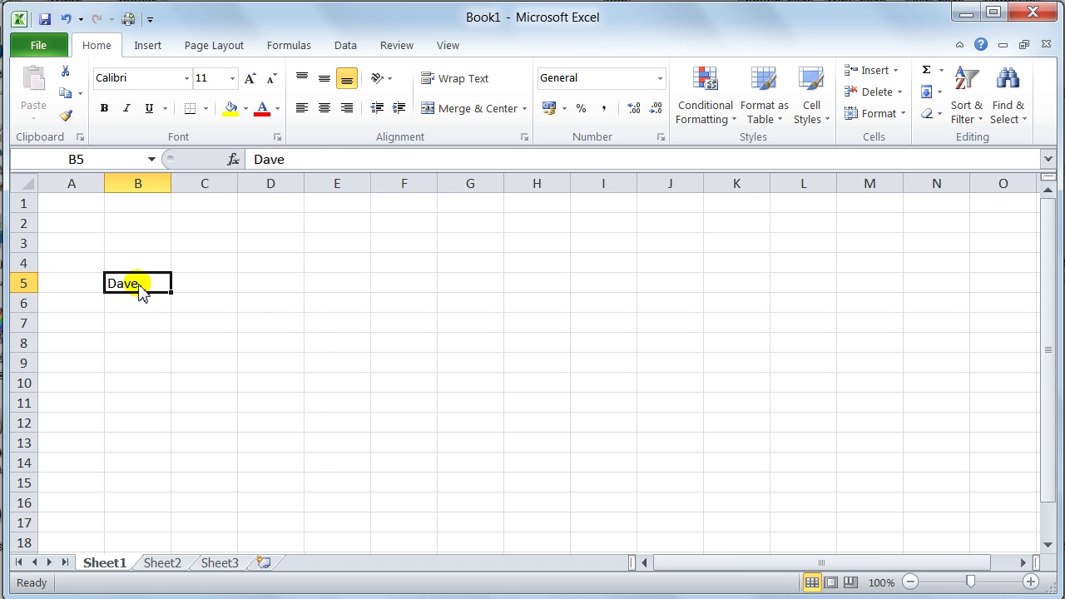
Step: Enter 258 in cell B5, cancelling the trial entry 'f' and a later 10
text(fh)
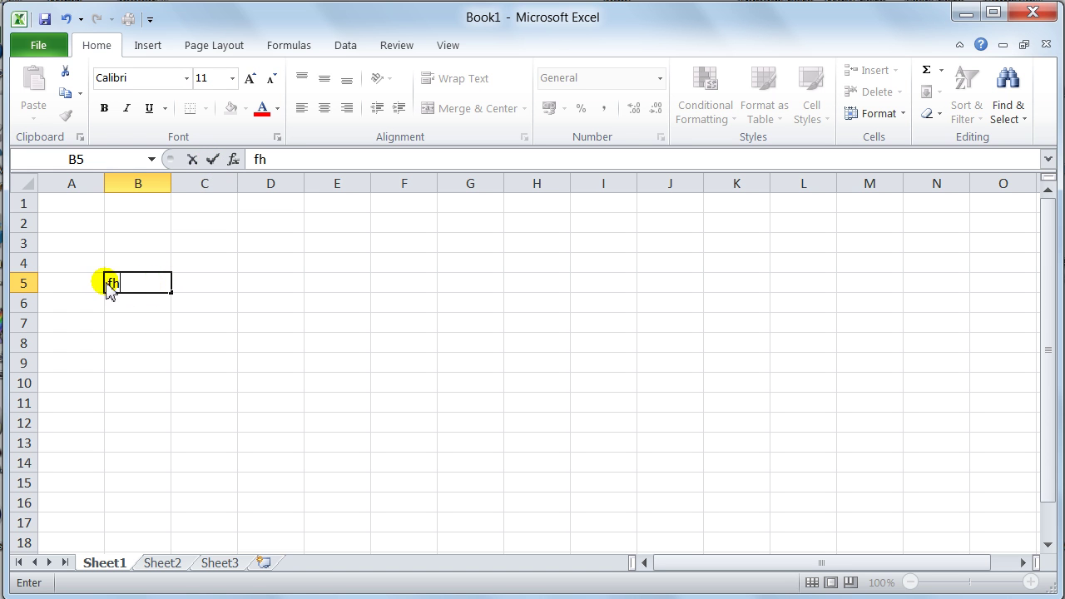
click(193, 161)
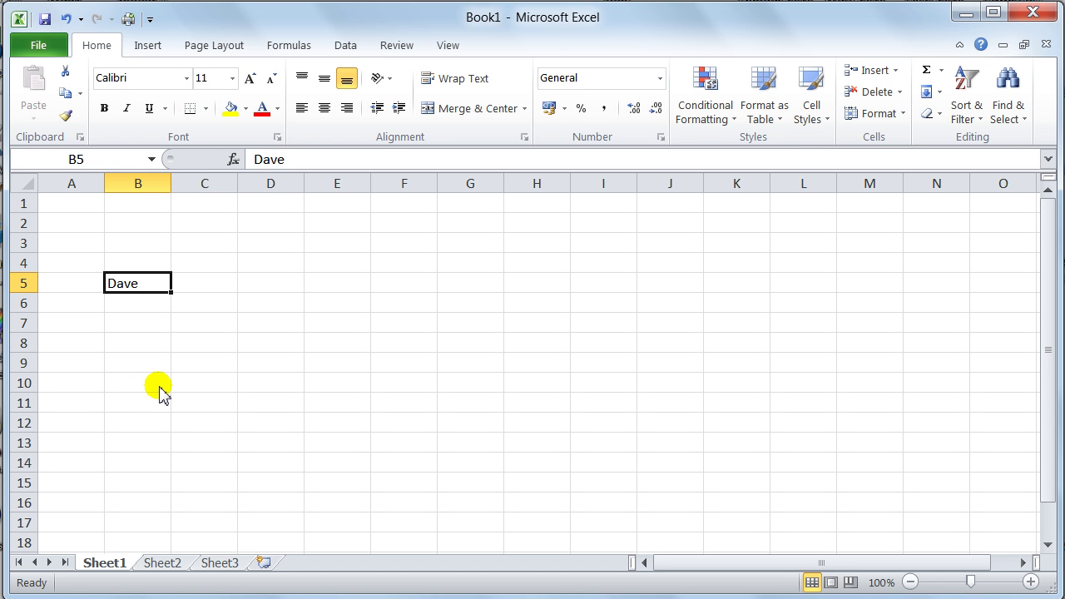
text(258)
key(Return)
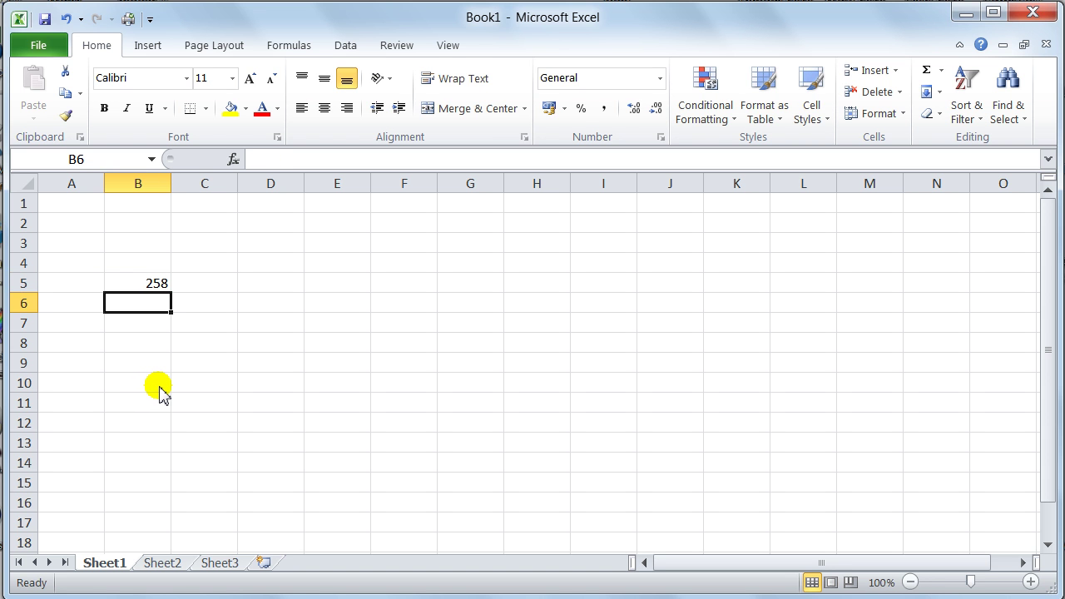
click(137, 281)
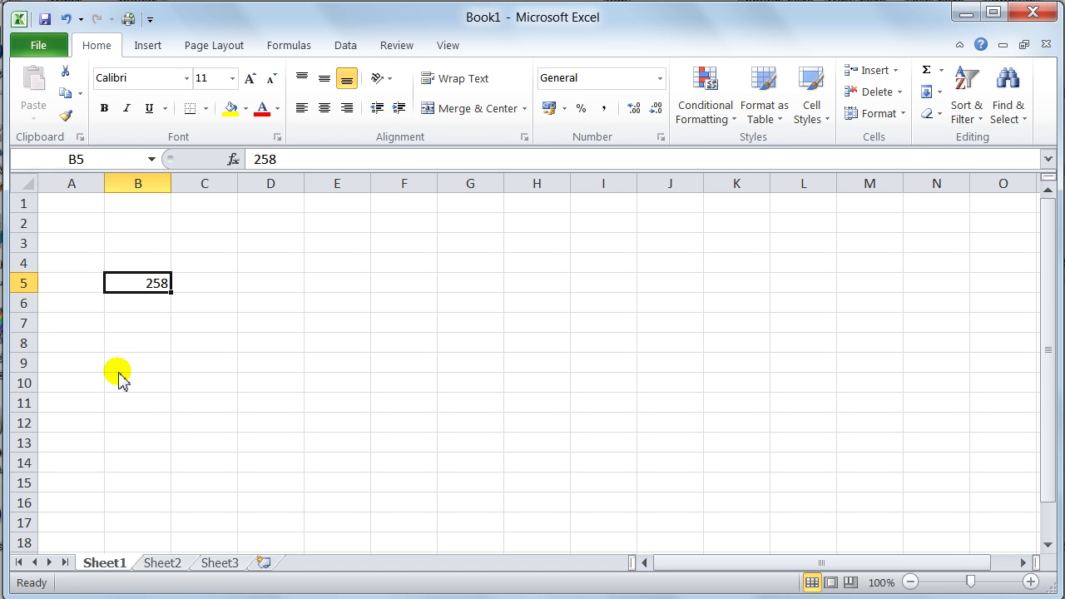
text(10)
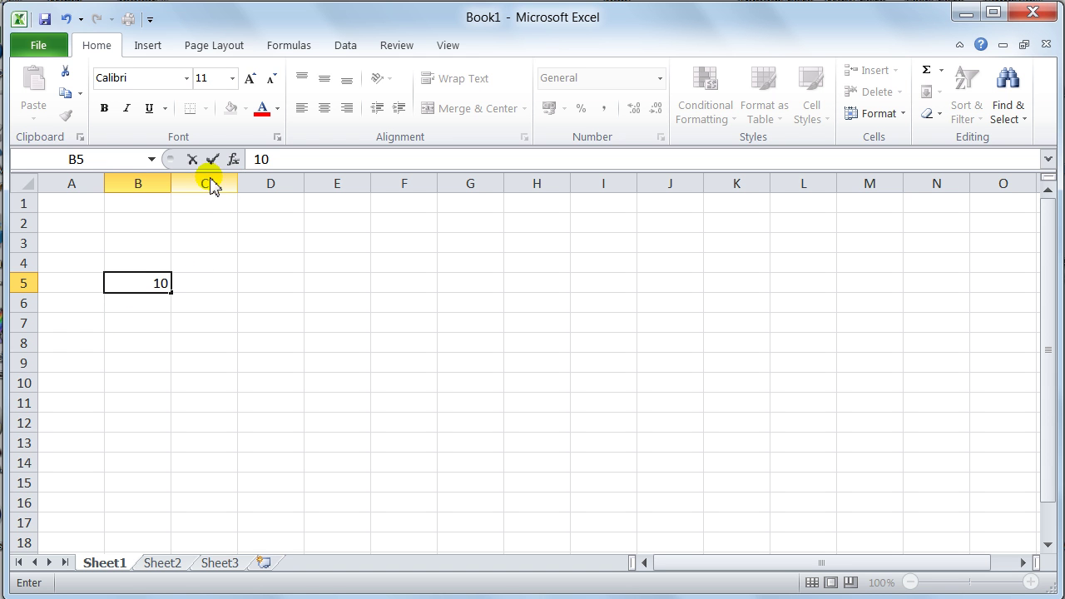
click(194, 161)
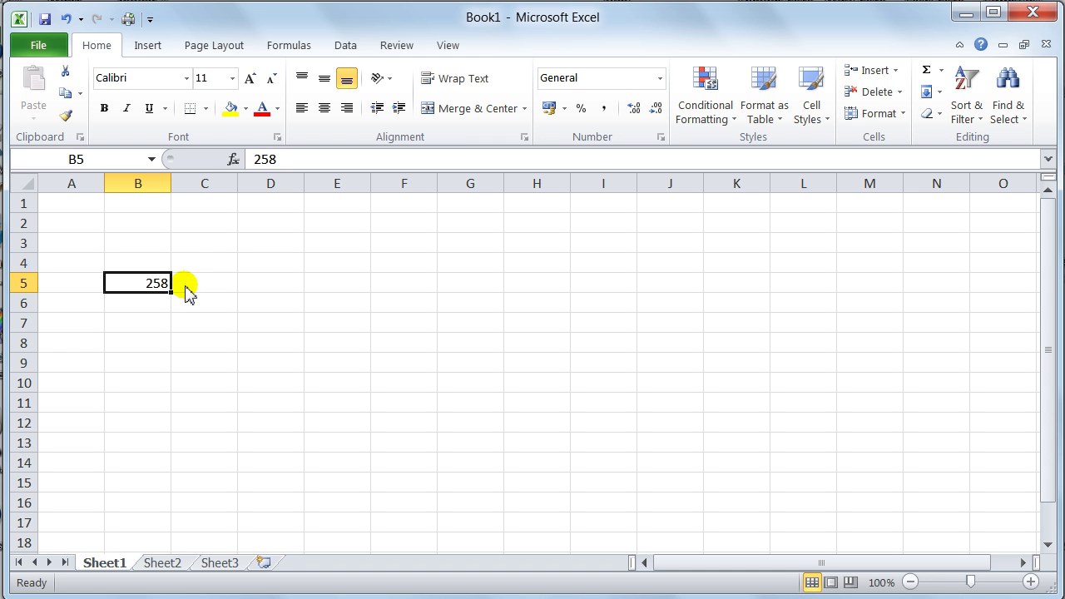
click(177, 265)
click(155, 266)
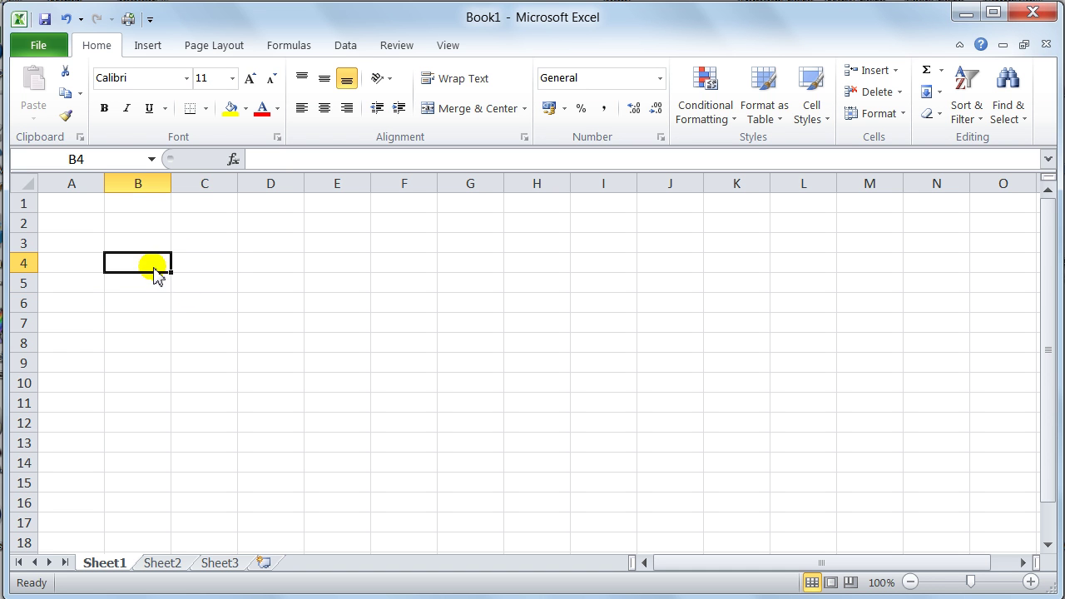
click(116, 311)
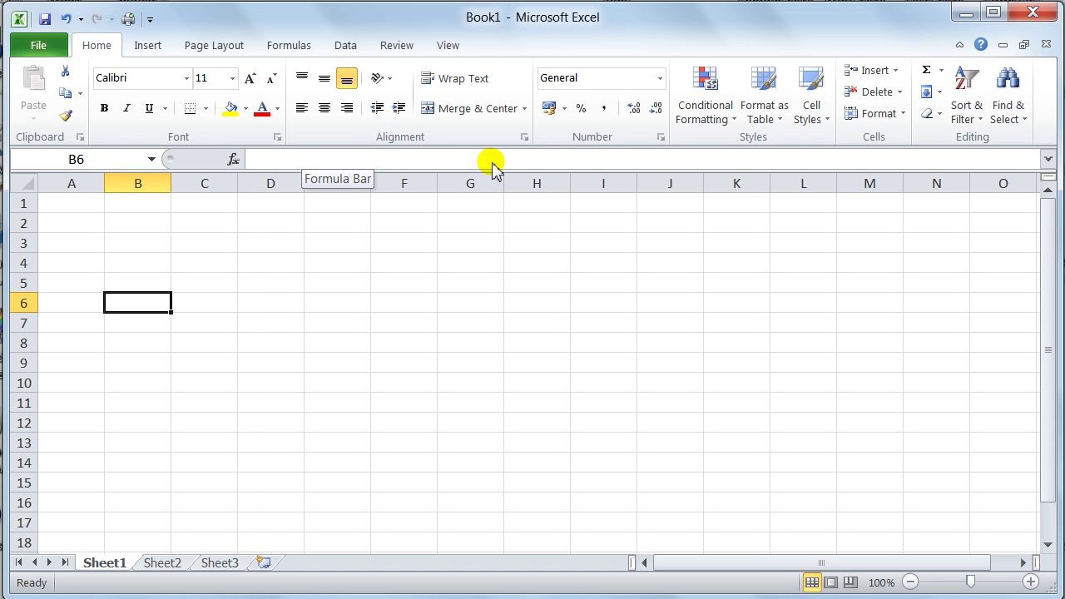
click(1049, 161)
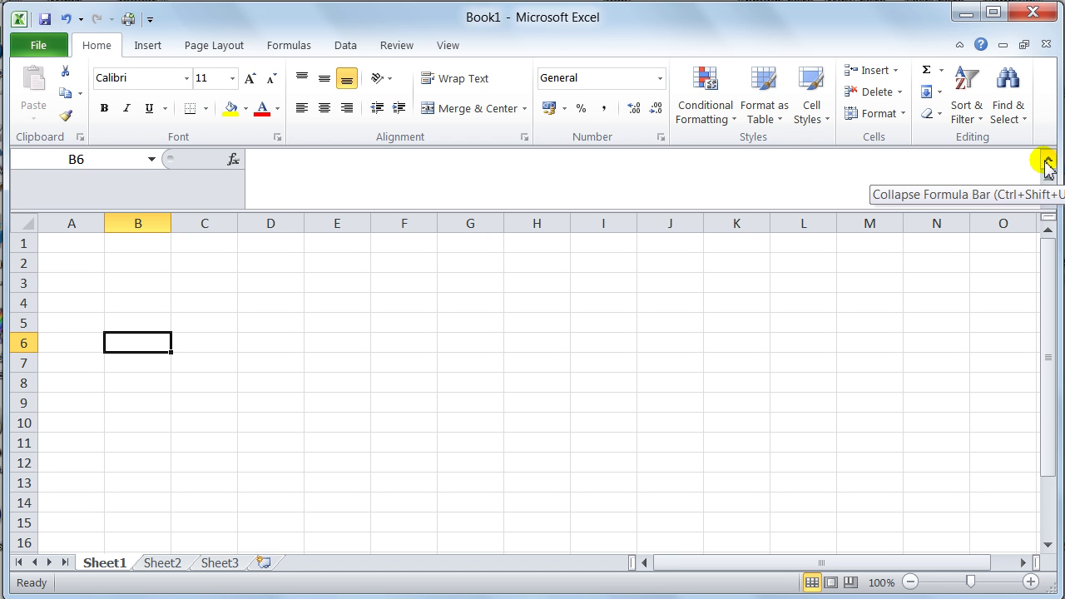
click(1048, 160)
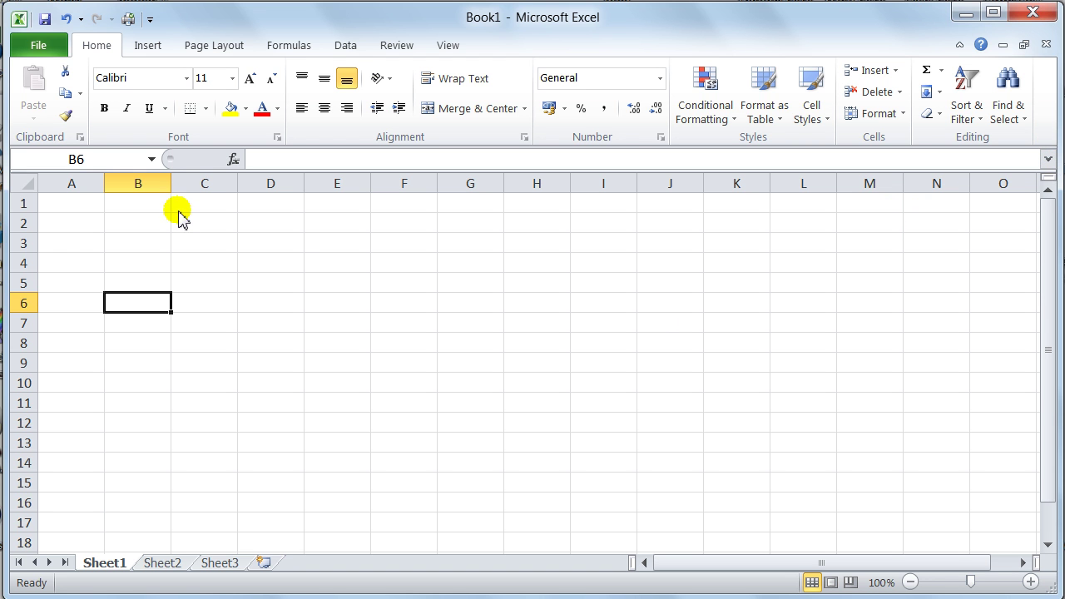
click(269, 266)
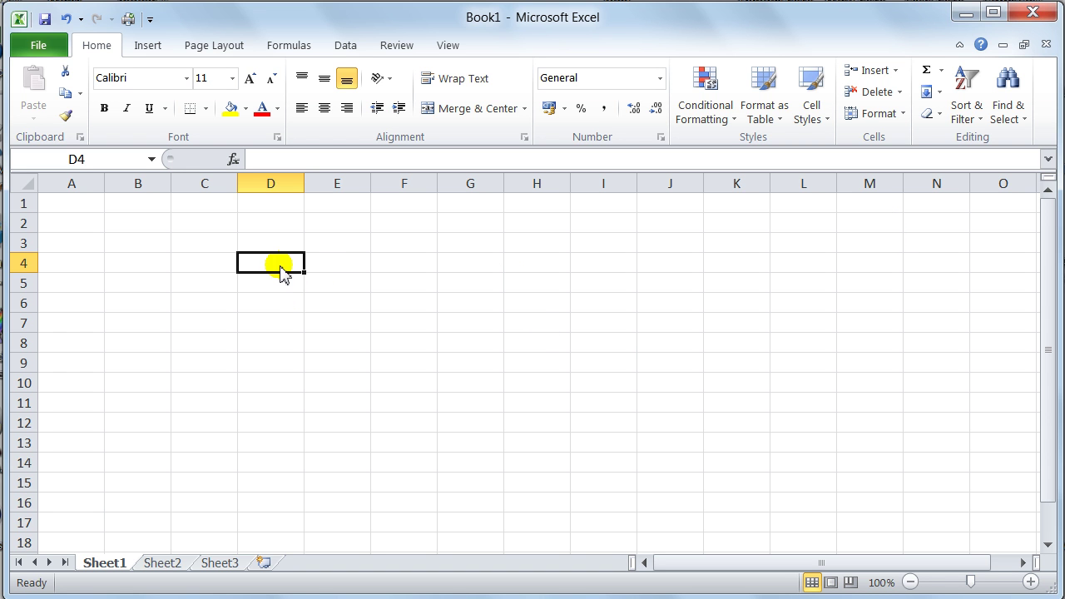
click(1049, 159)
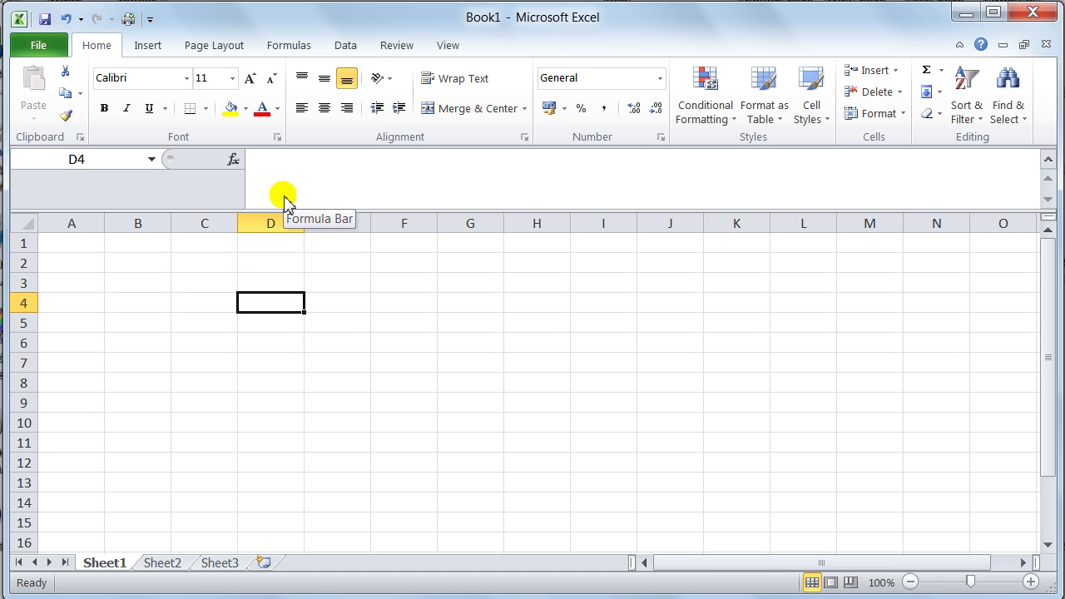
click(1049, 160)
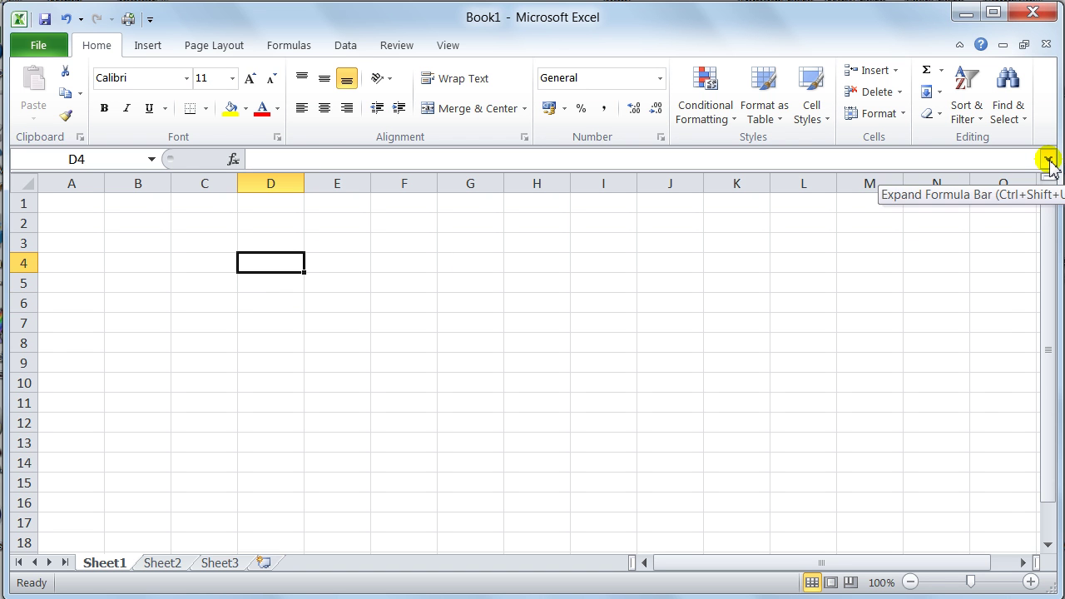
click(265, 317)
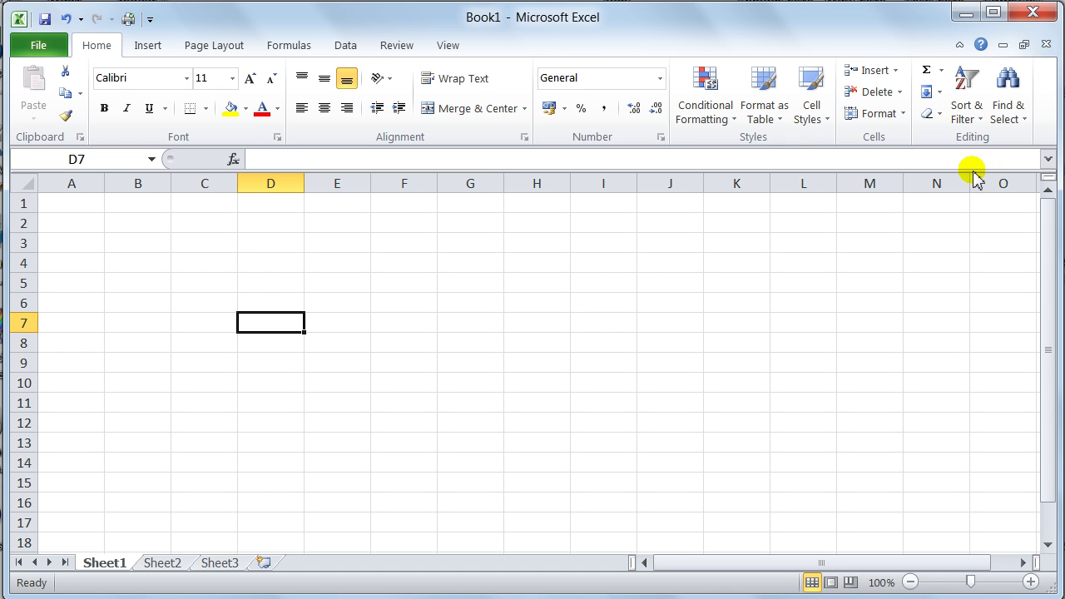
click(449, 46)
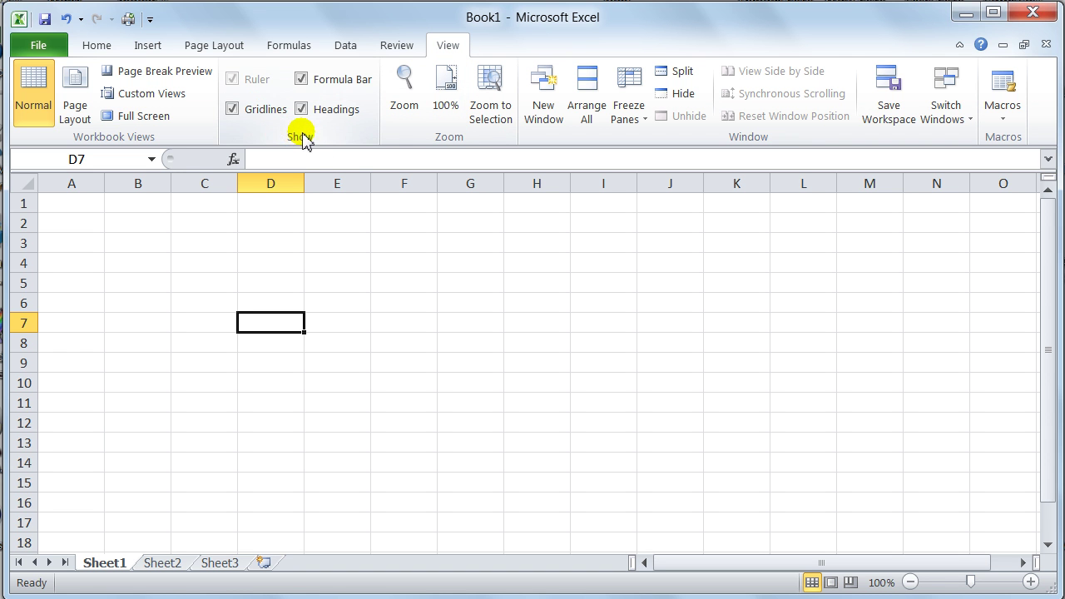
click(301, 79)
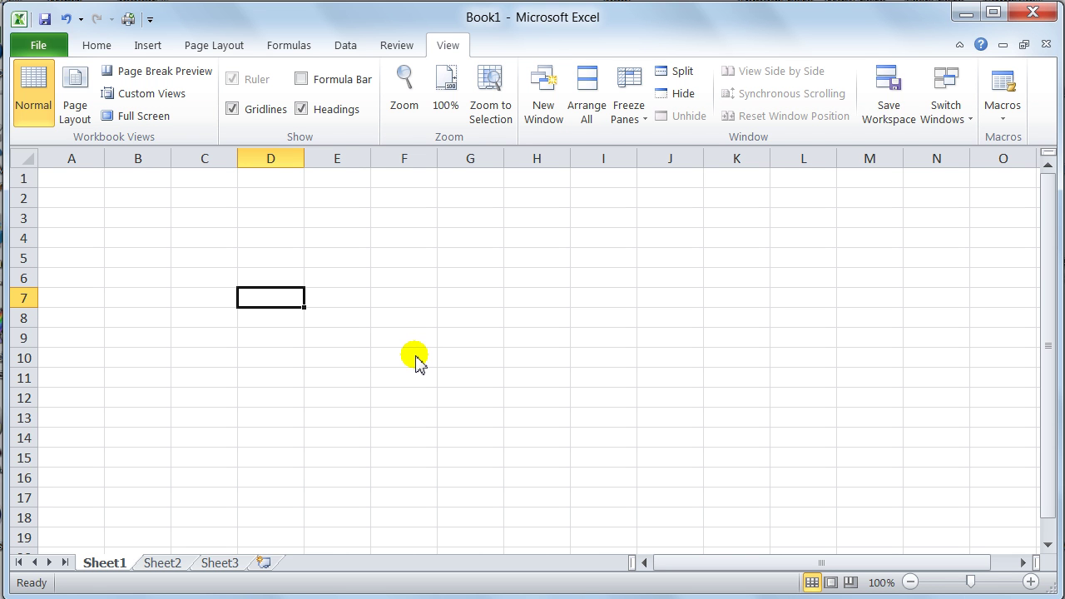
click(302, 80)
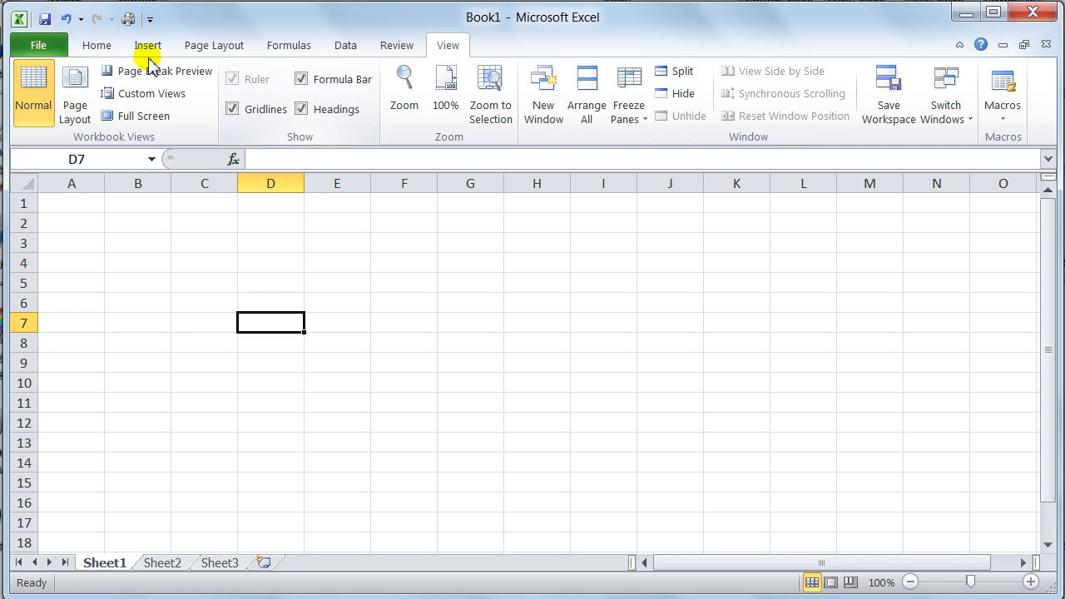
click(98, 50)
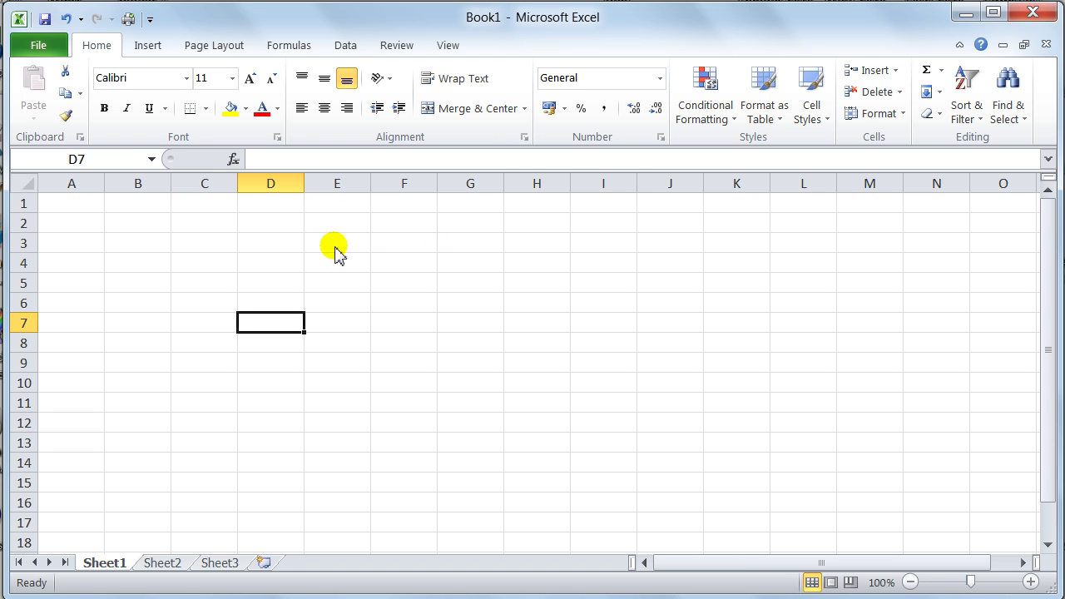
click(215, 226)
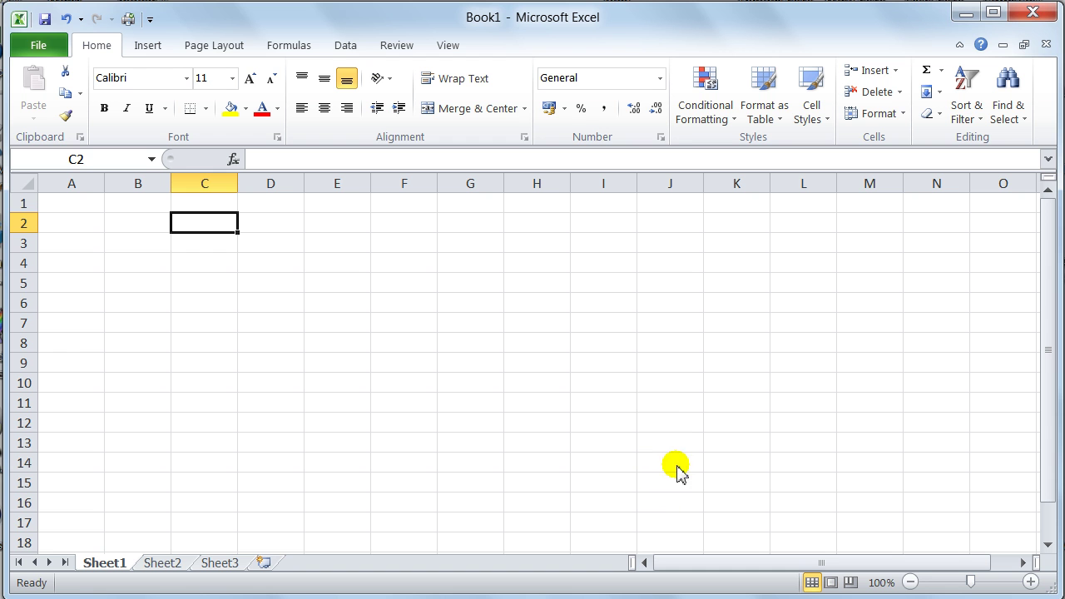
click(156, 244)
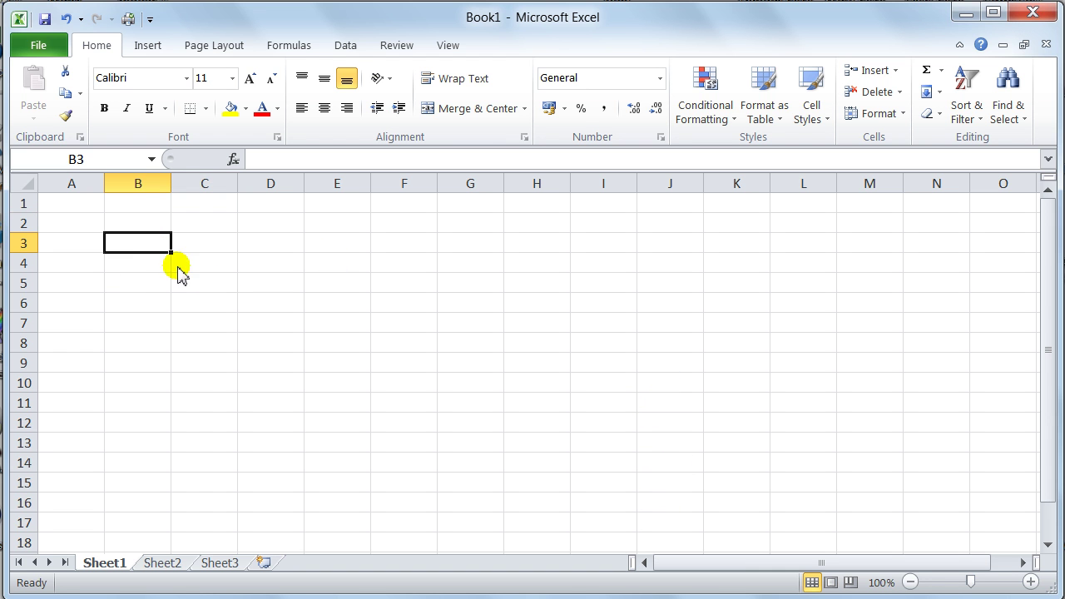
click(62, 205)
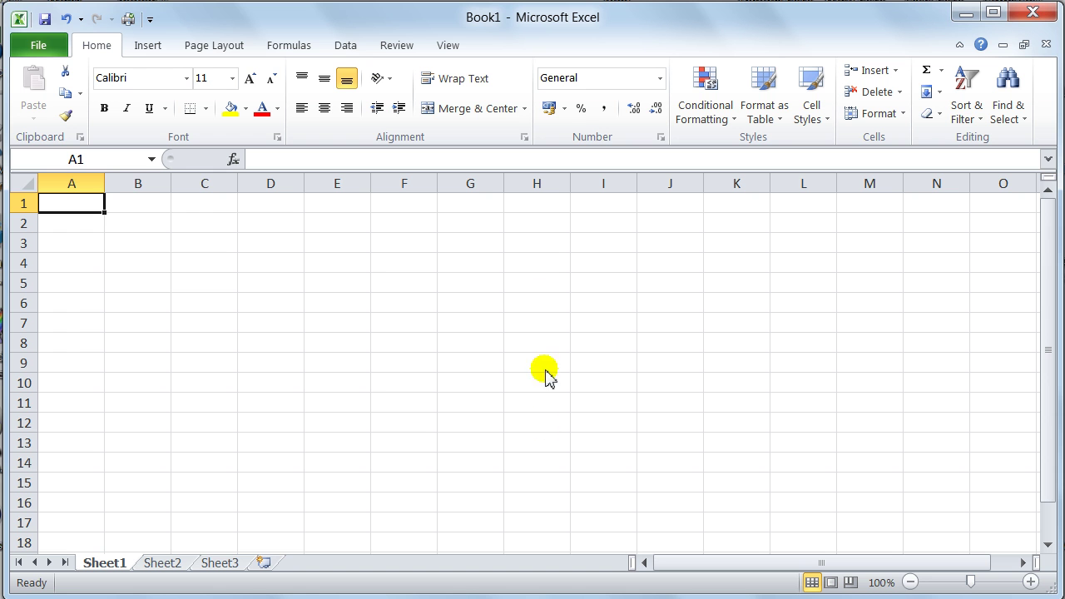
click(139, 206)
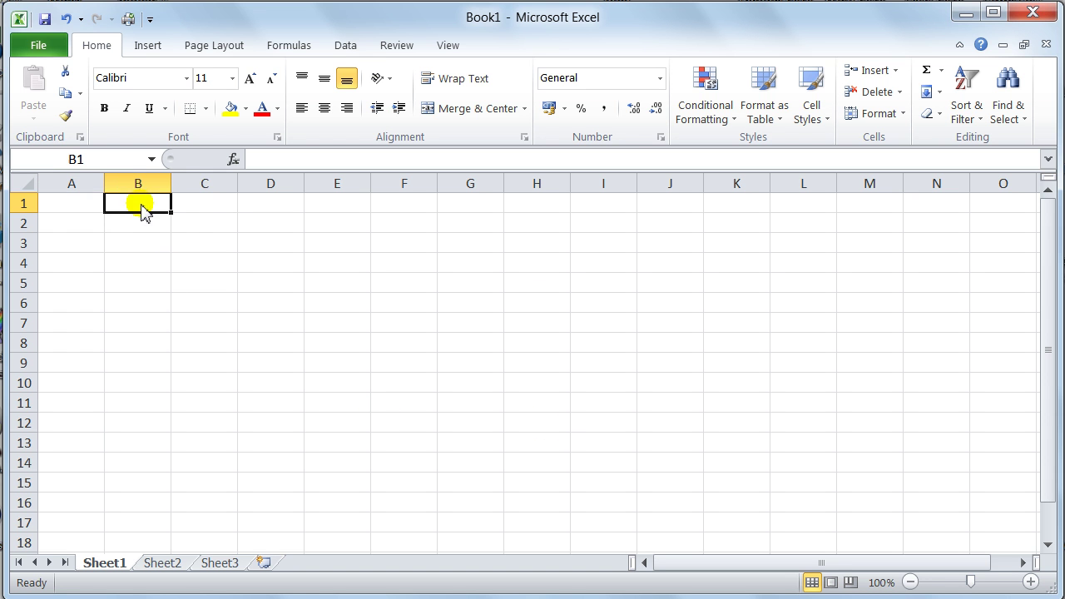
click(206, 209)
click(164, 243)
click(83, 246)
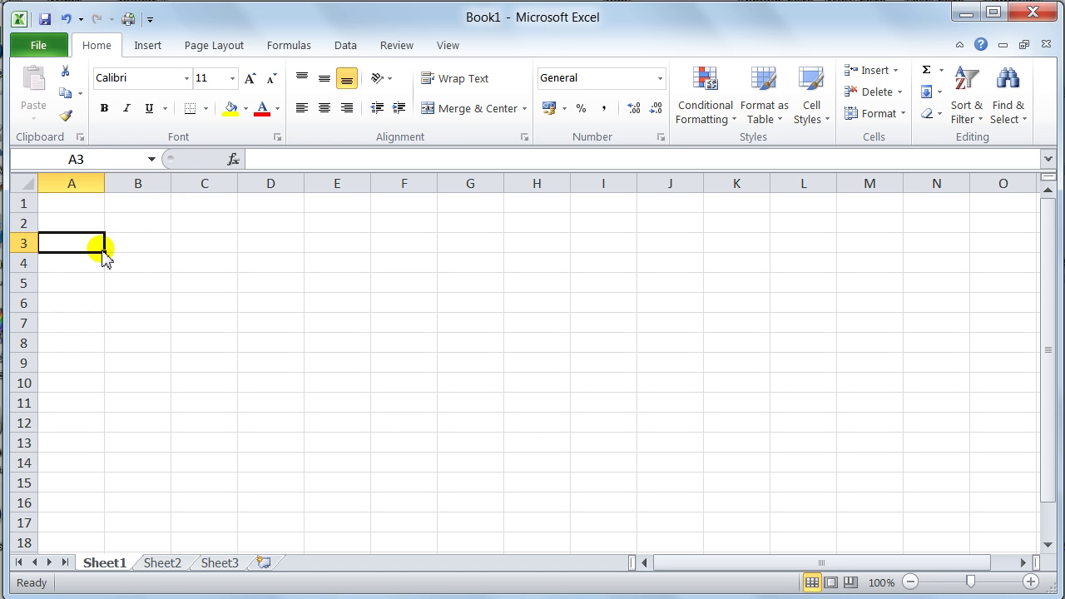
click(149, 250)
drag(140, 223, 404, 402)
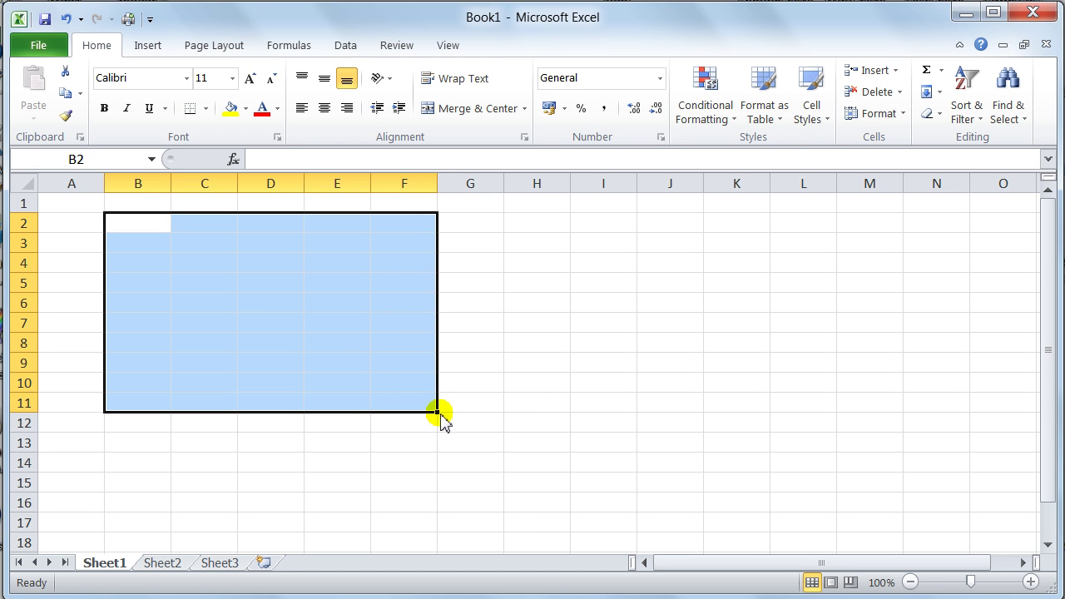
click(86, 227)
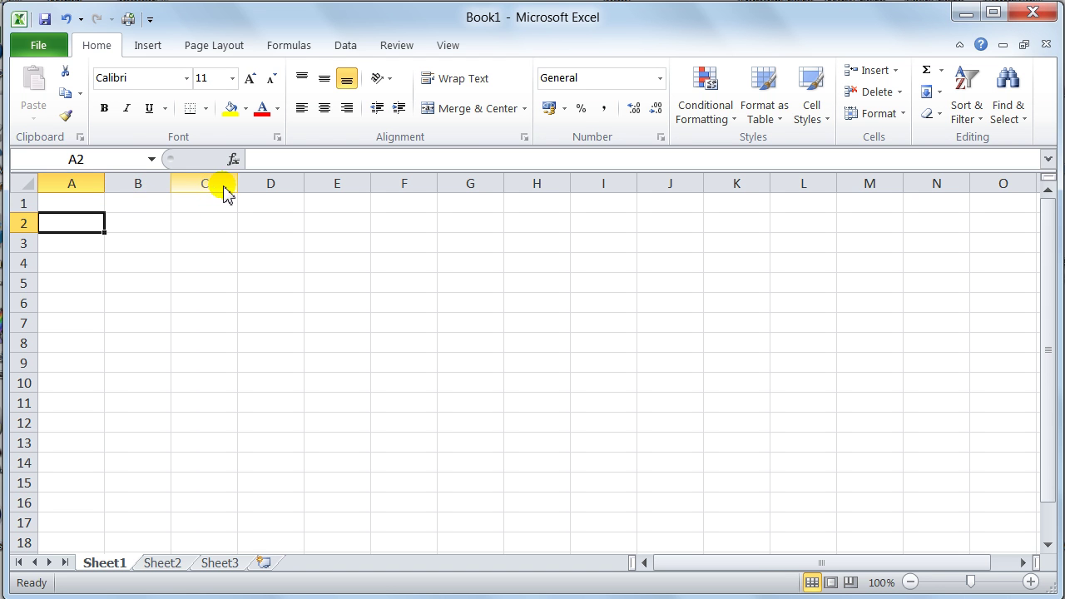
click(163, 249)
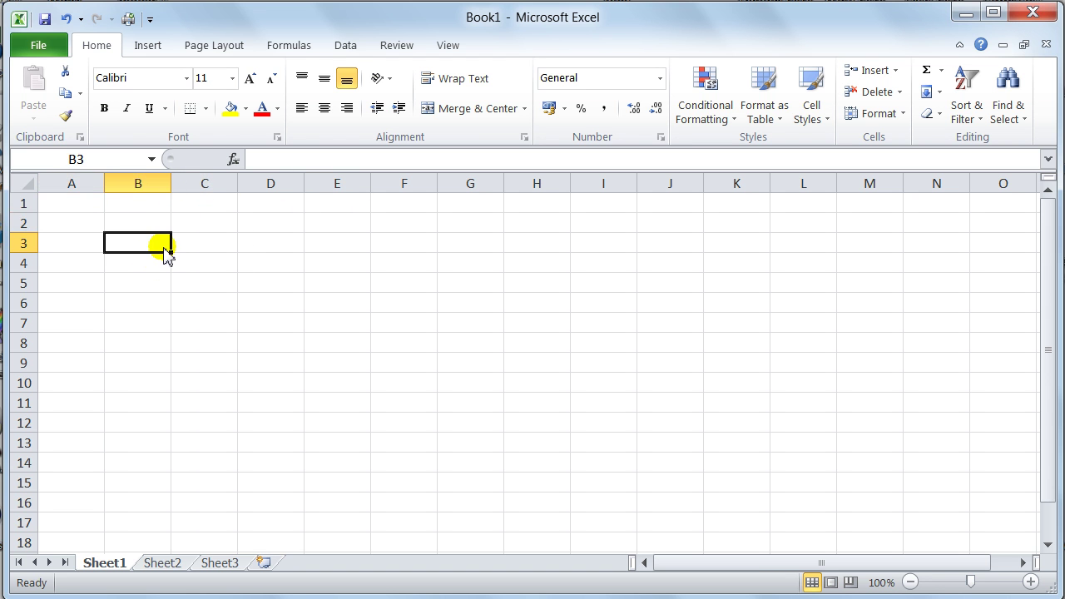
click(80, 186)
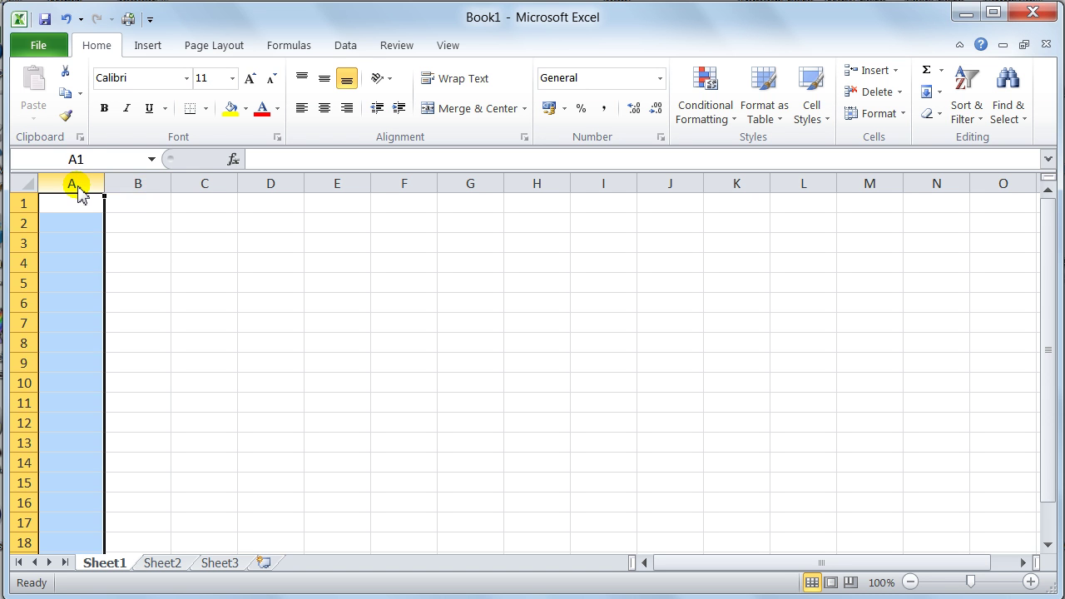
click(133, 184)
click(99, 246)
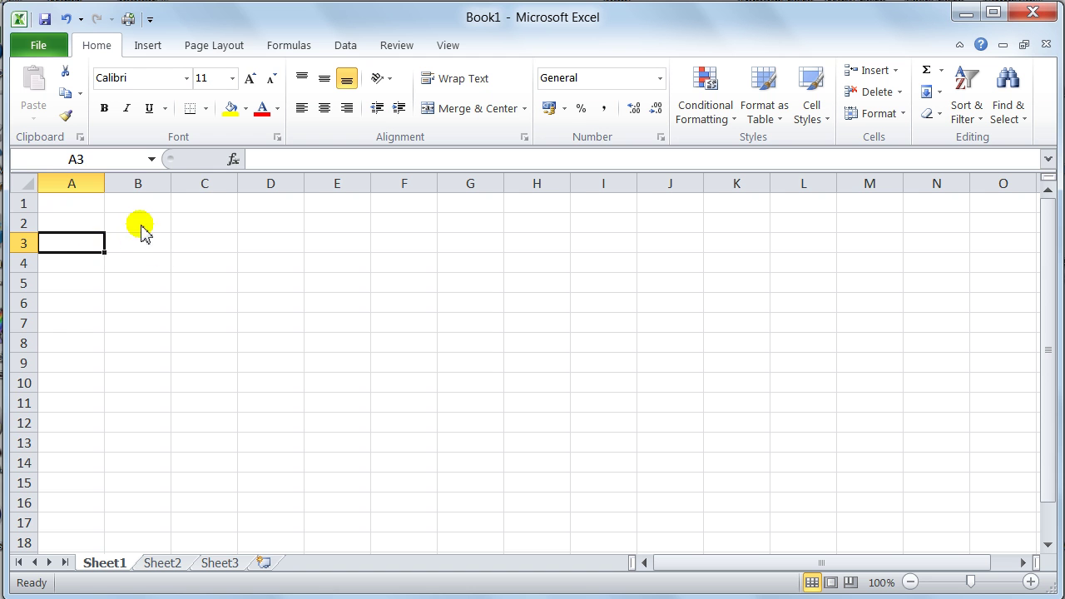
drag(139, 189, 433, 204)
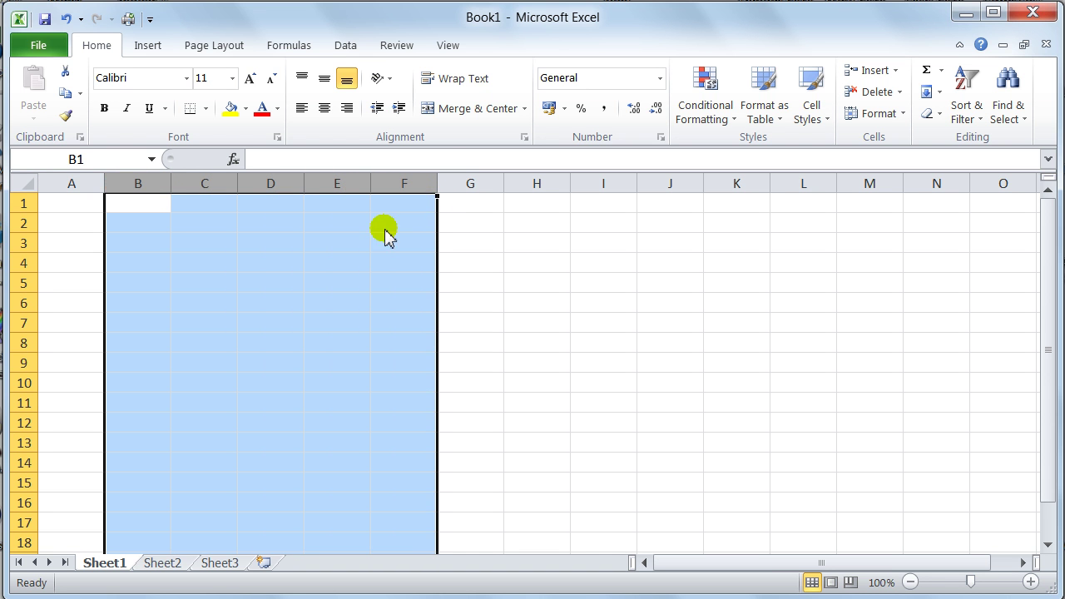
click(165, 248)
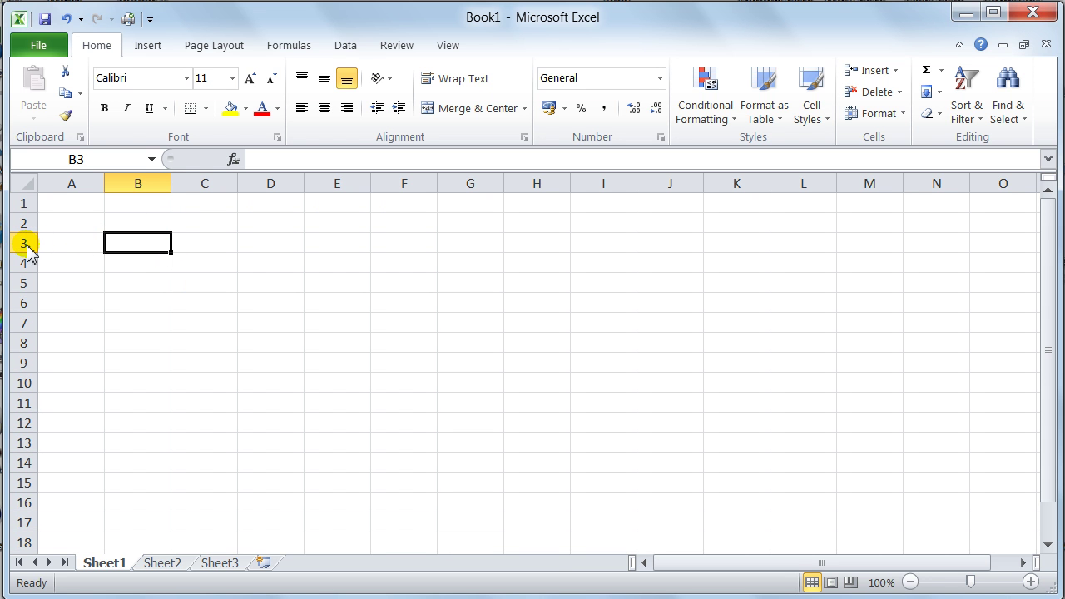
drag(28, 242, 32, 383)
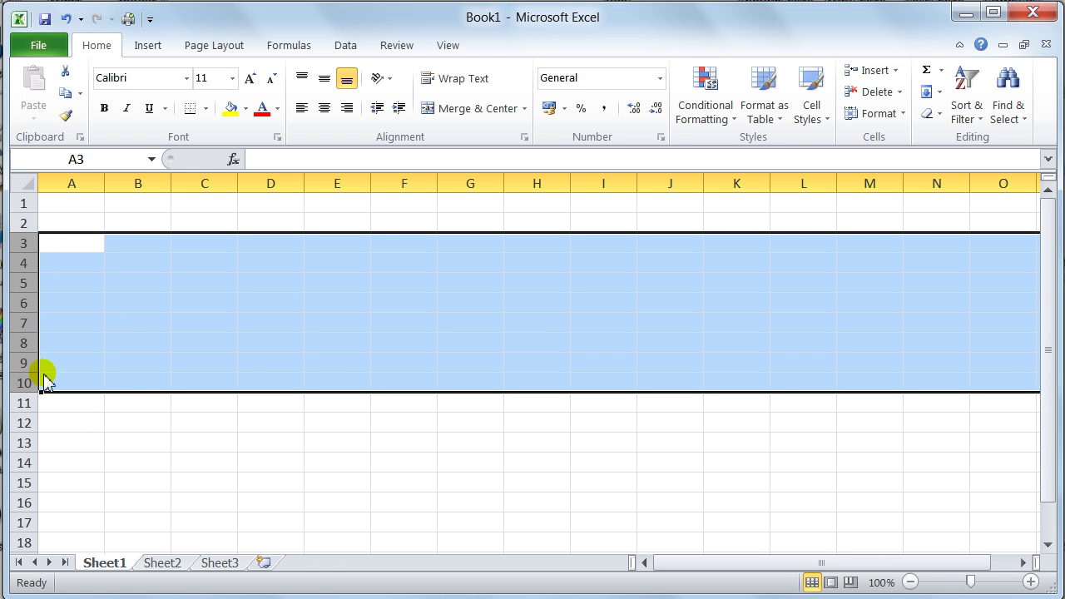
click(83, 245)
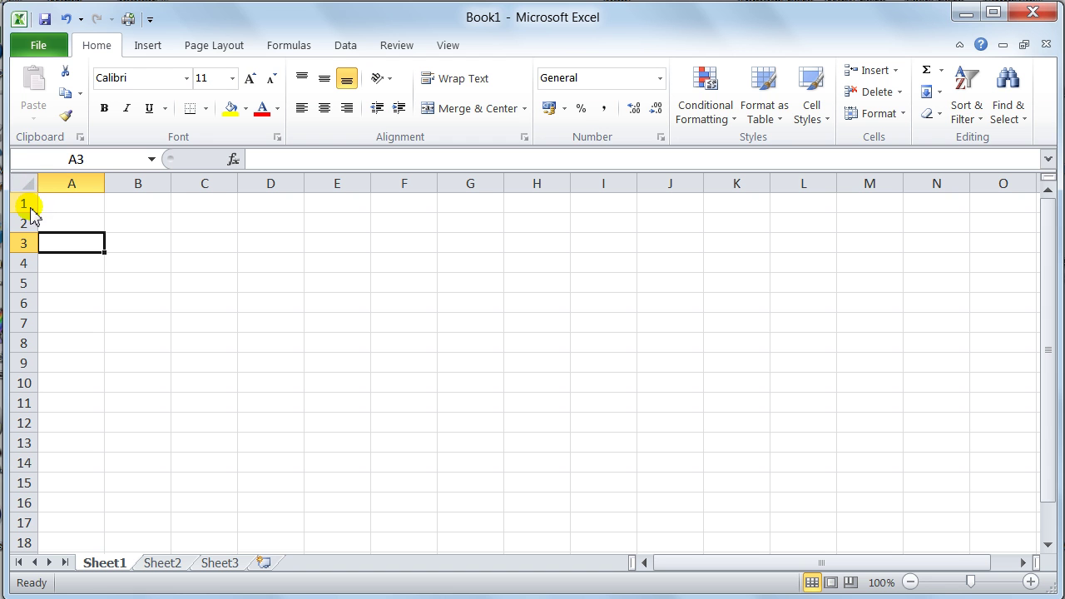
click(84, 226)
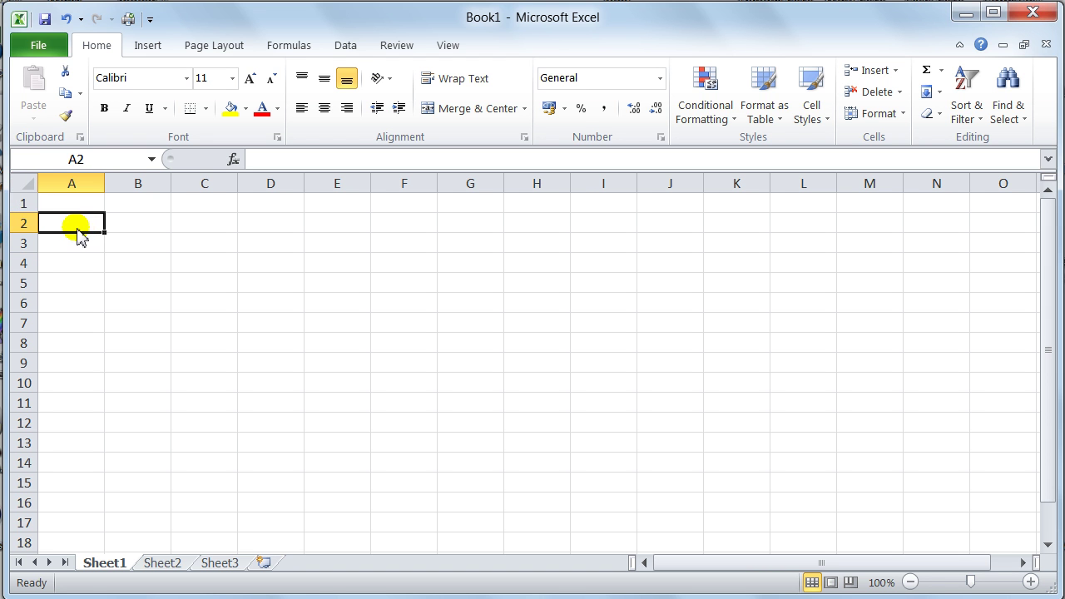
click(24, 183)
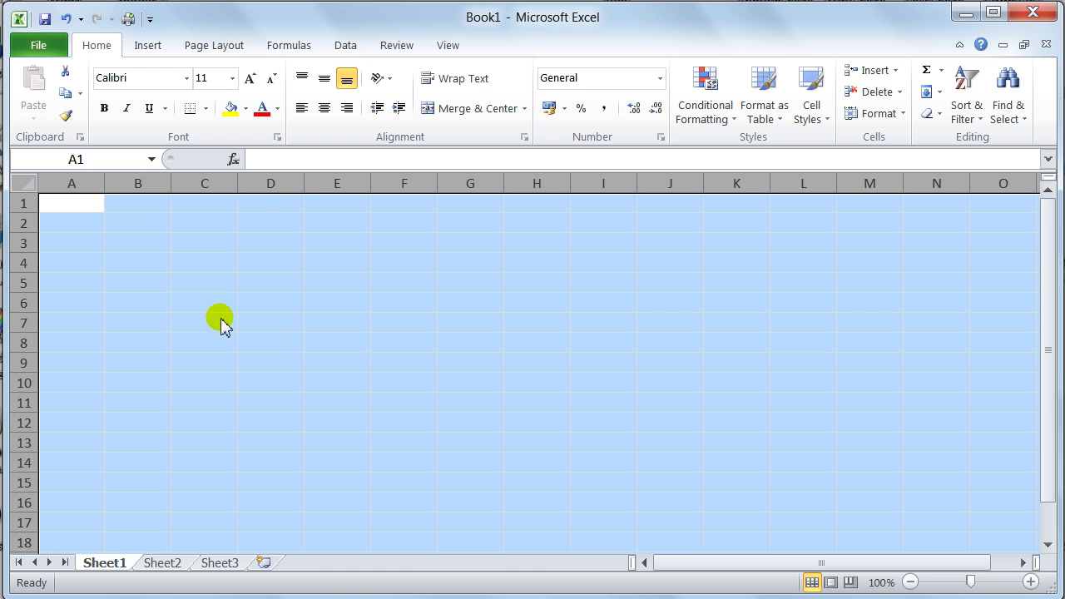
click(126, 233)
key(Down)
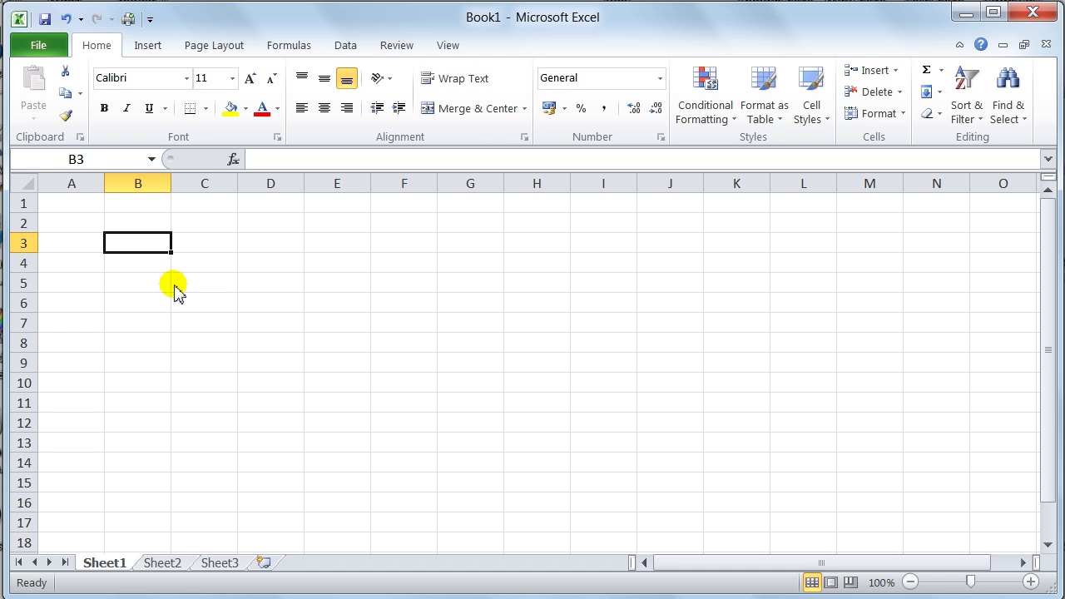
click(140, 290)
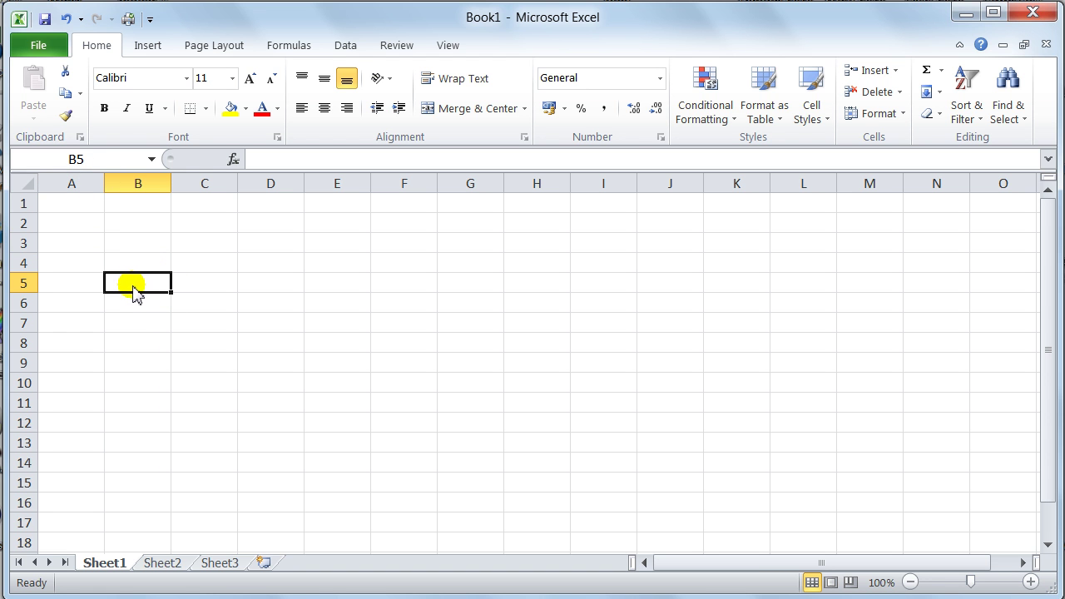
click(94, 208)
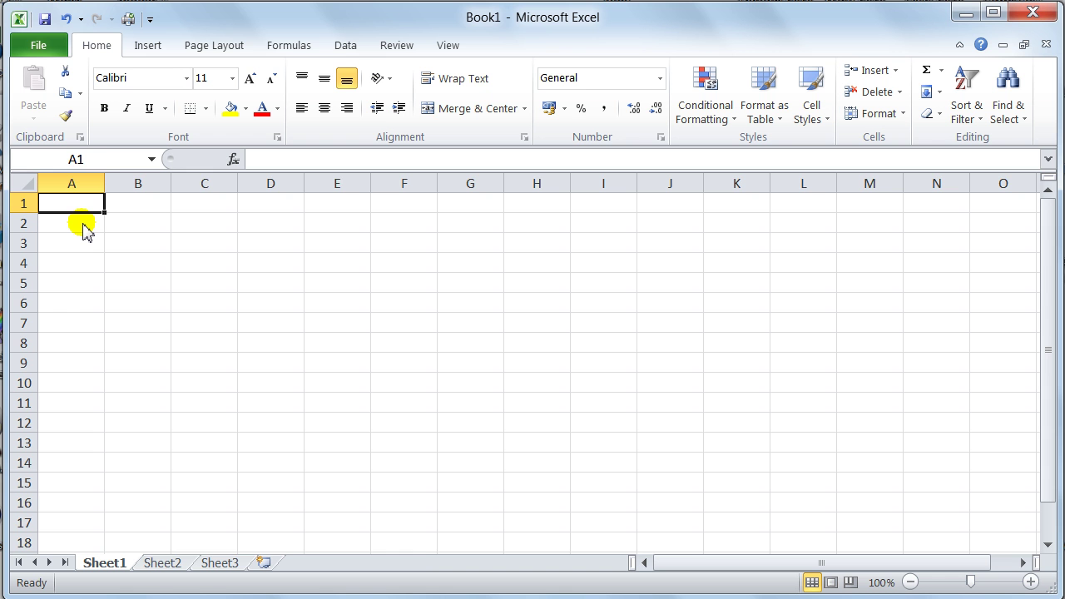
key(ctrl+Down)
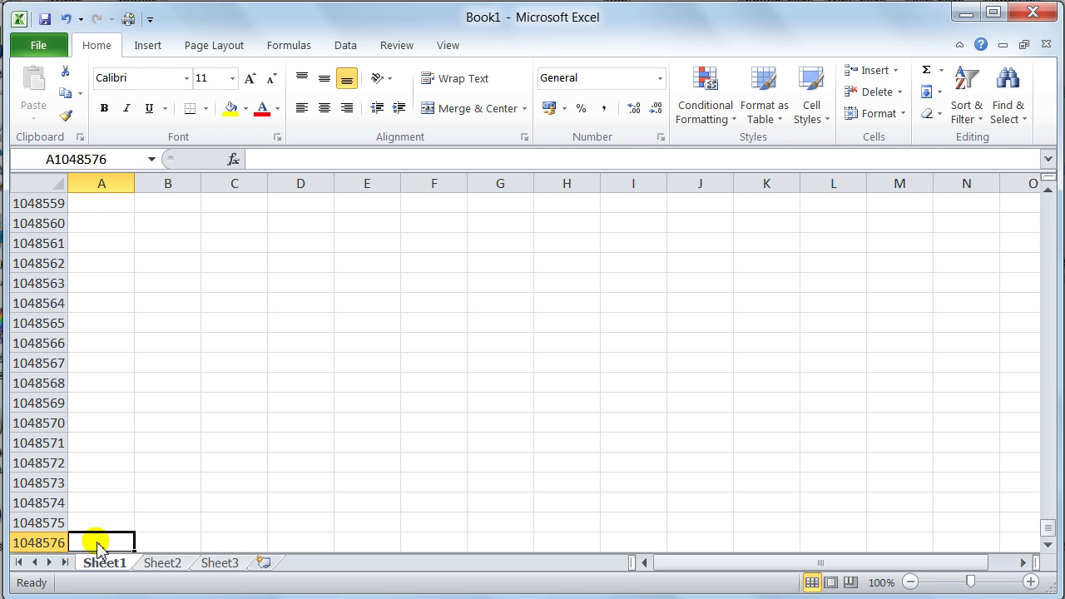
key(ctrl+Right)
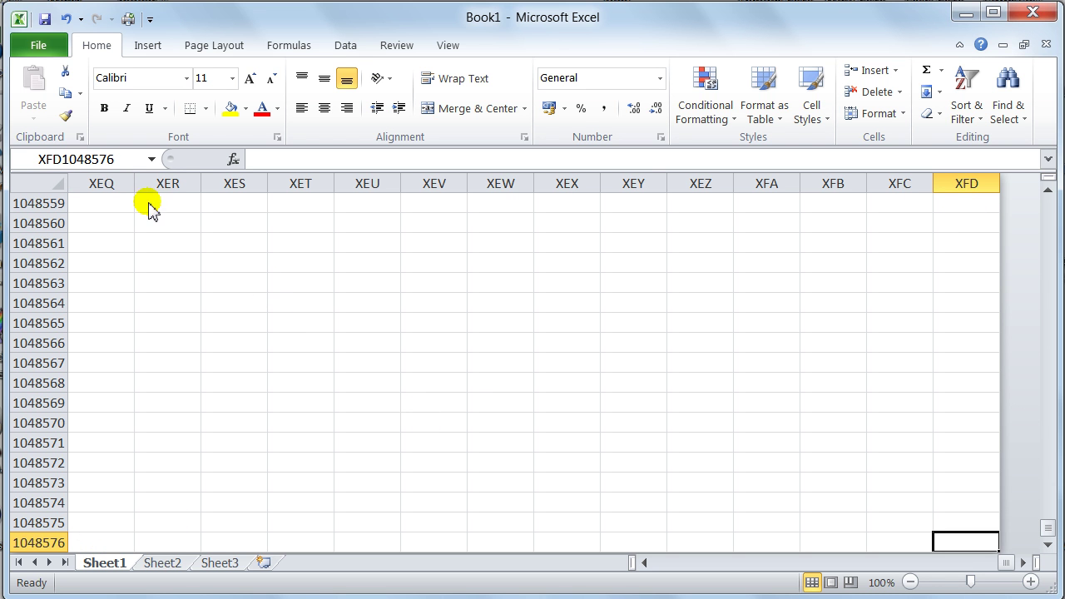
click(41, 190)
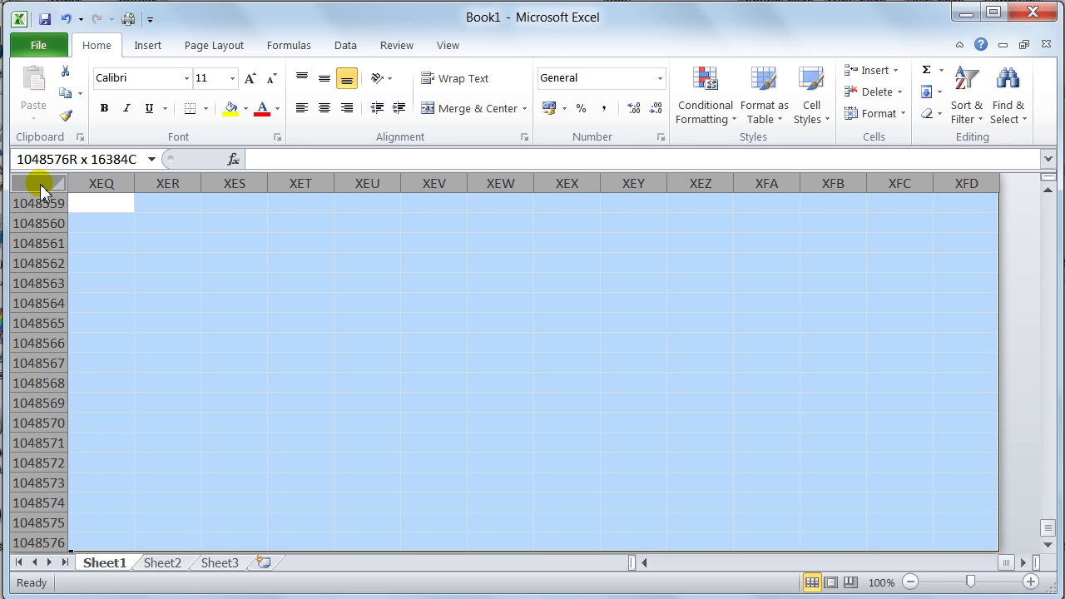
click(274, 306)
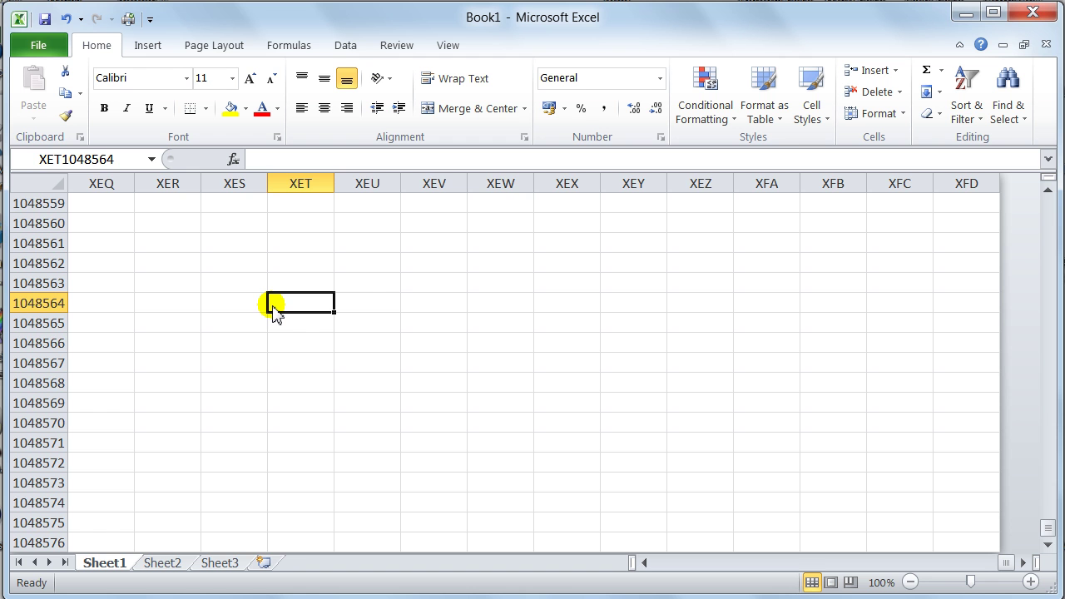
key(ctrl+Home)
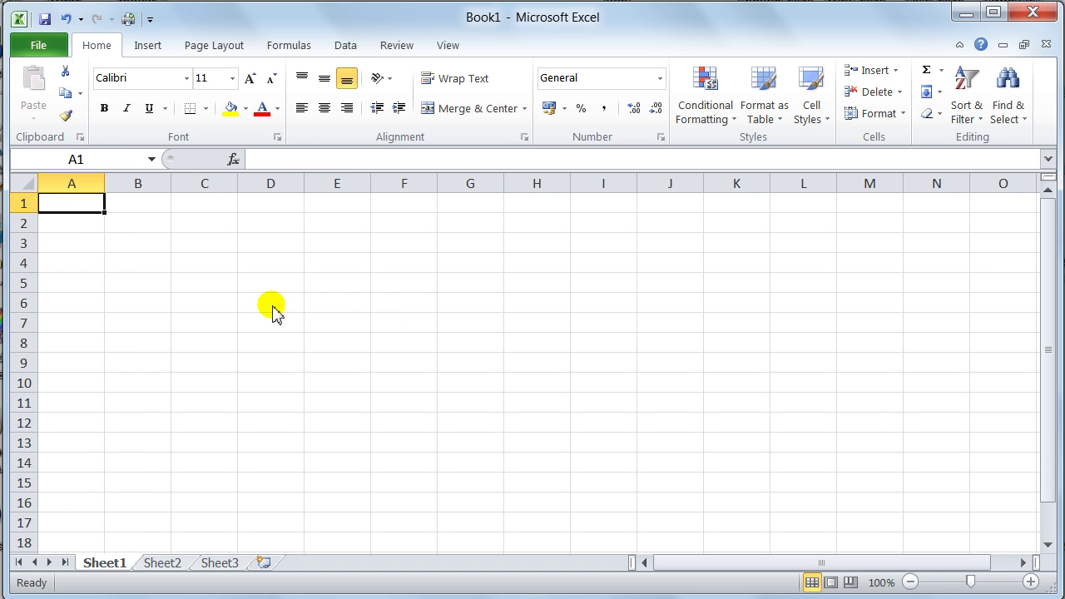
click(194, 282)
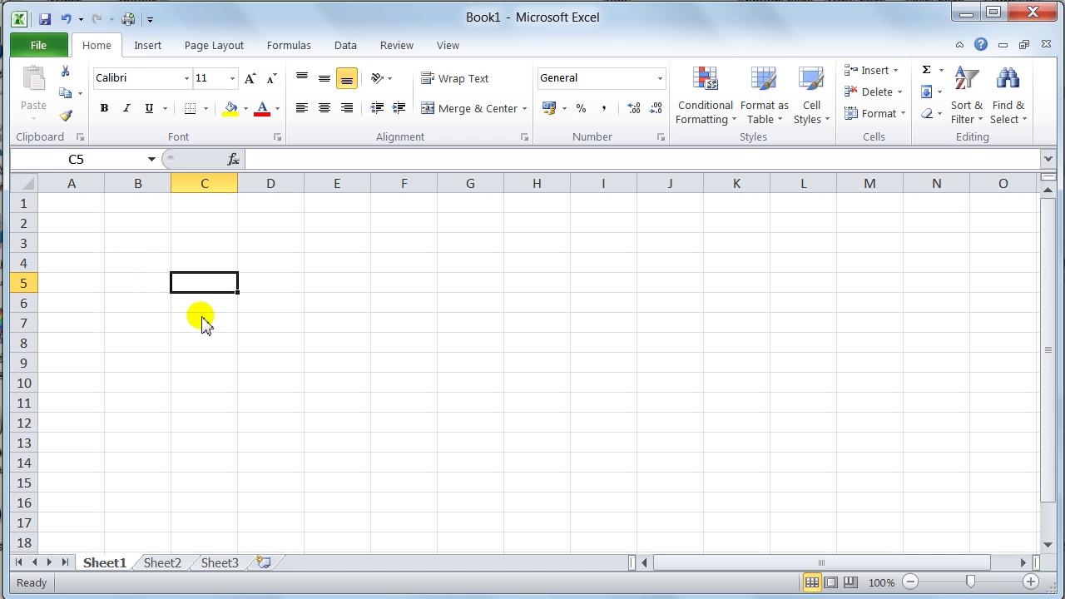
click(151, 265)
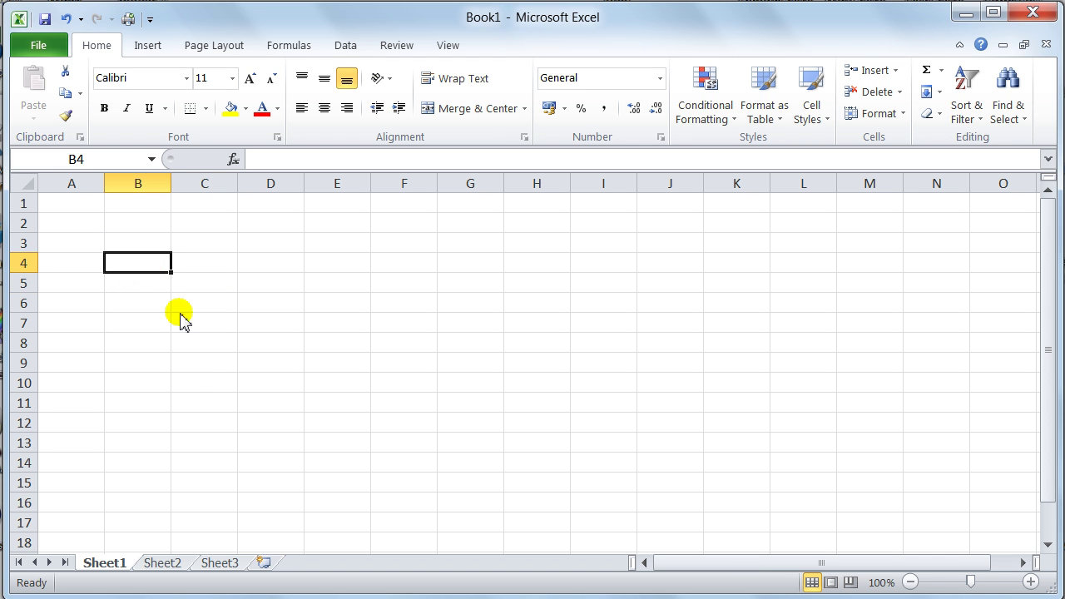
click(136, 287)
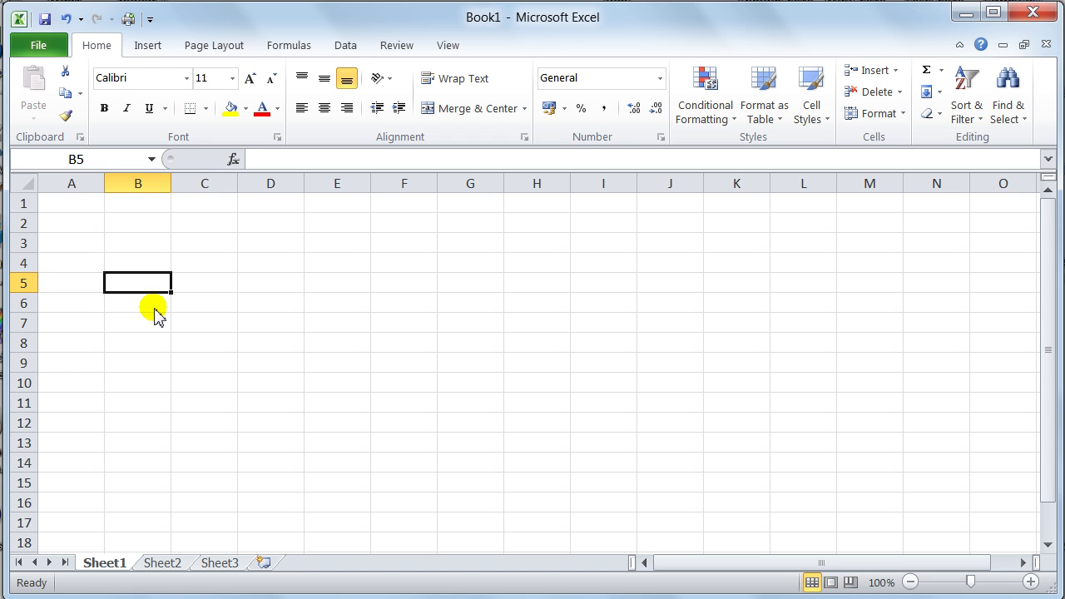